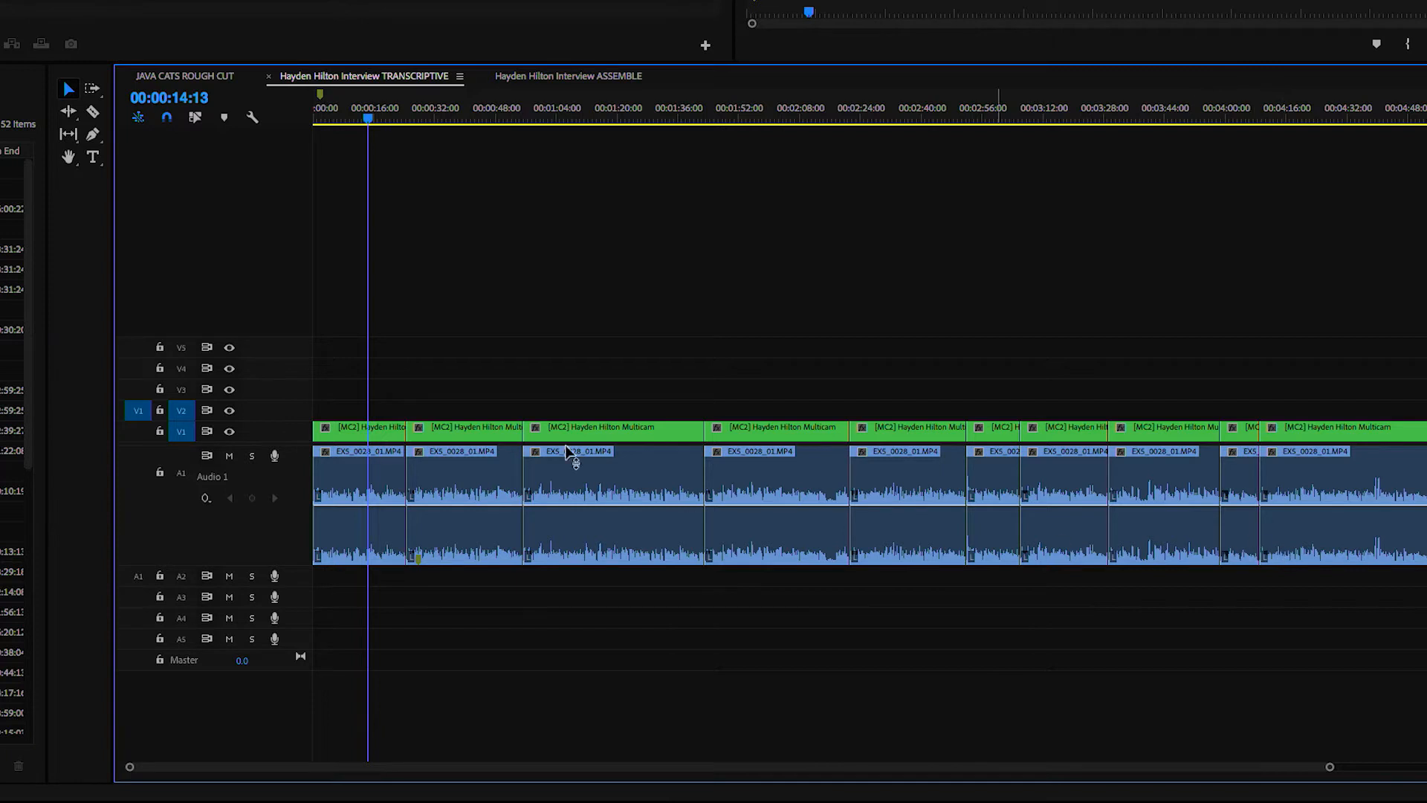
Map the first interview clip's right audio channel to the right source channel and play the clip from about 5 seconds
key("space")
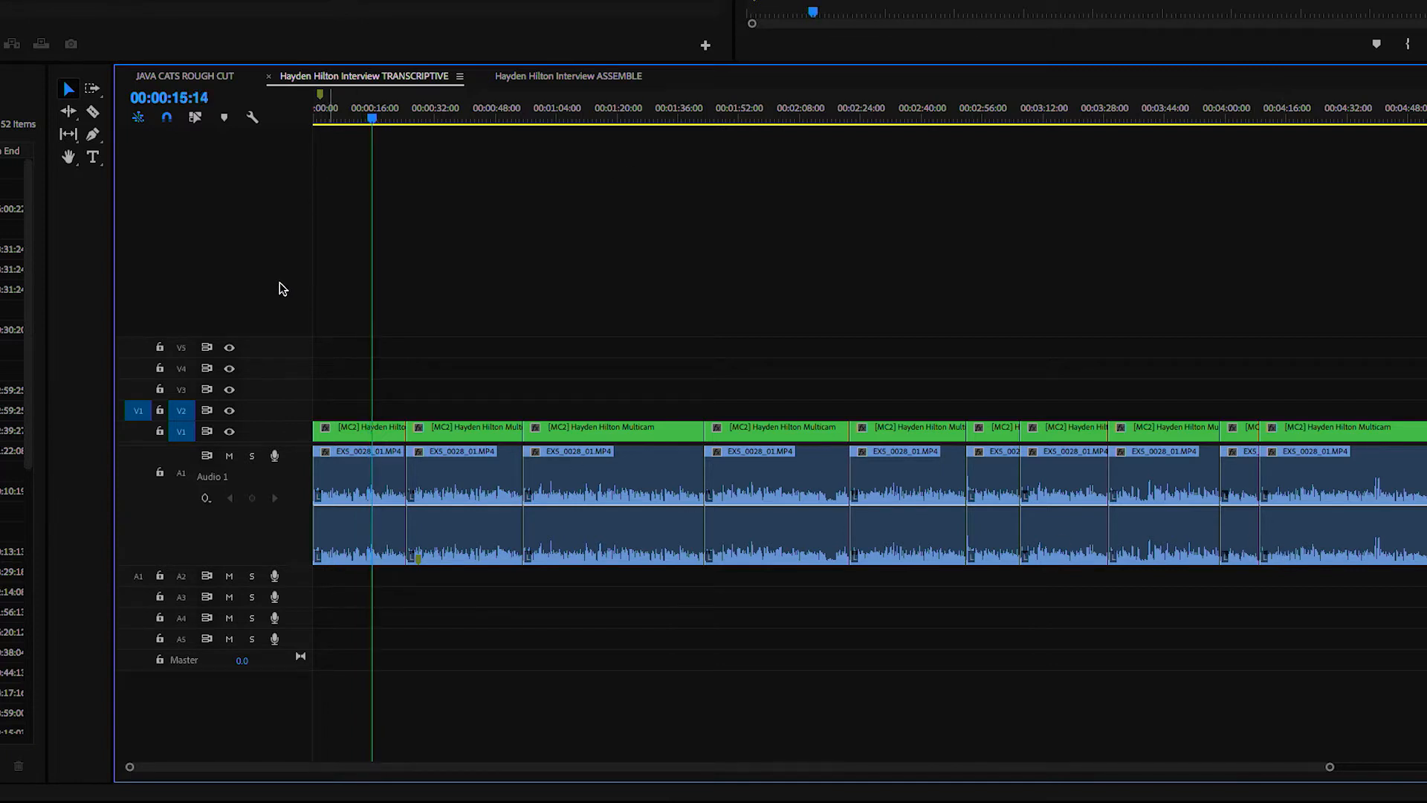
key("space")
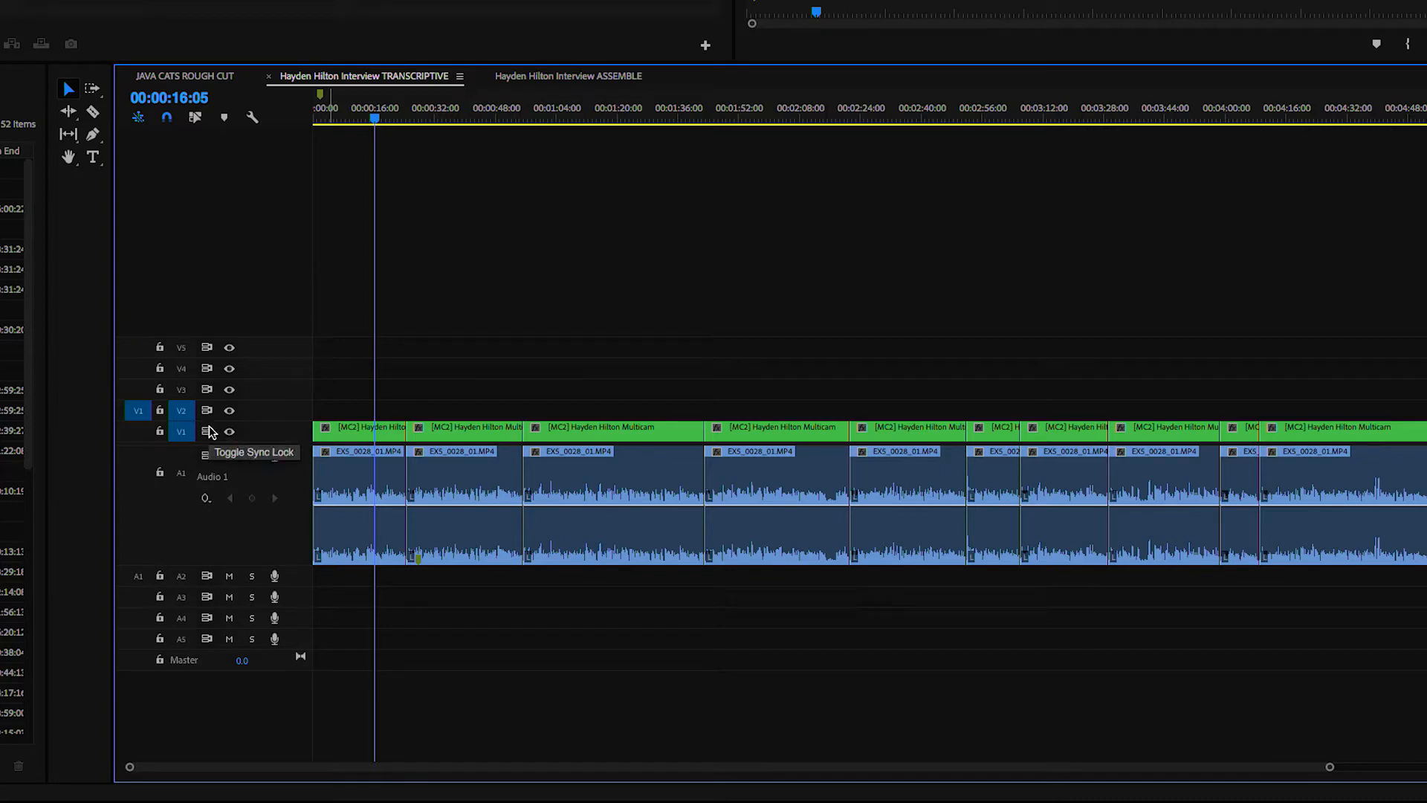
right_click(375, 469)
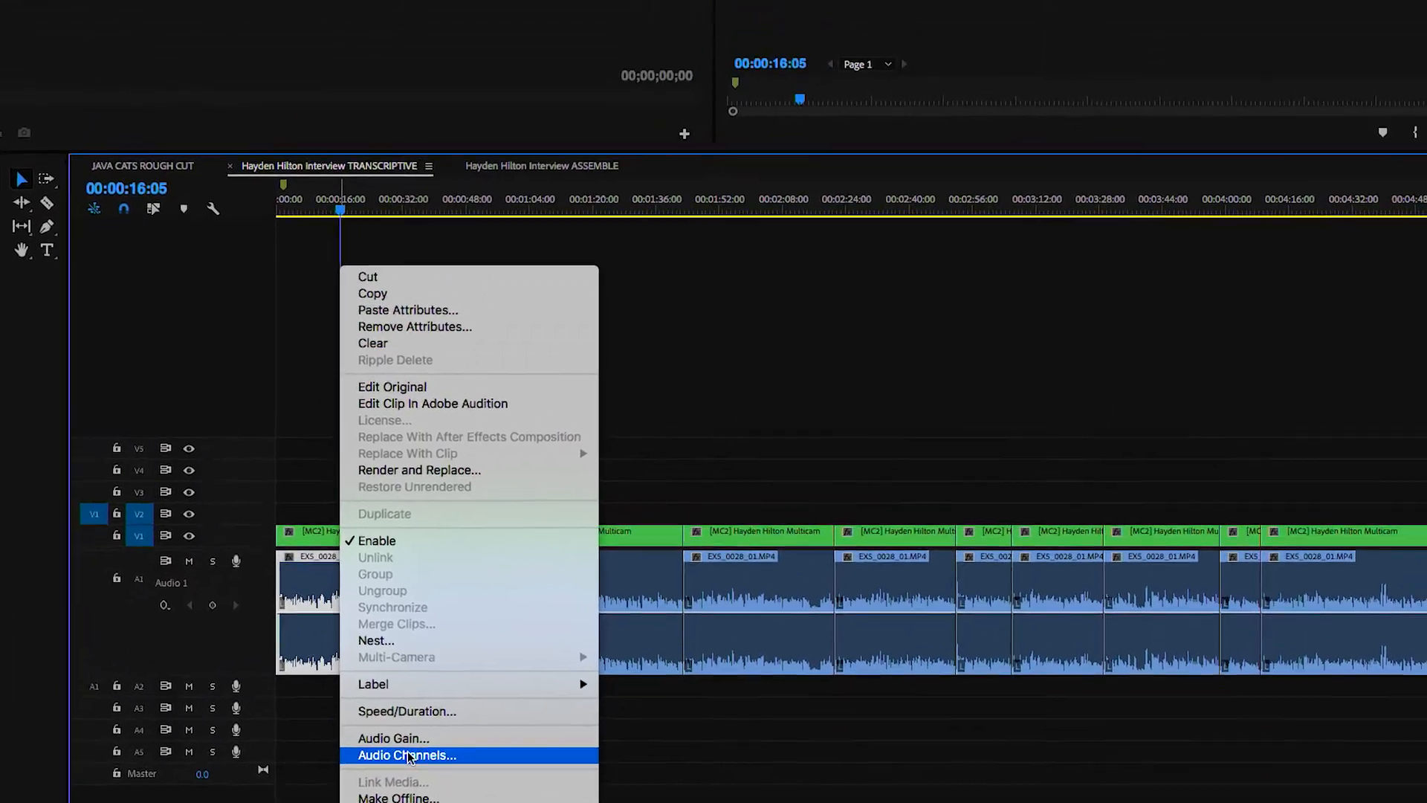
left_click(407, 756)
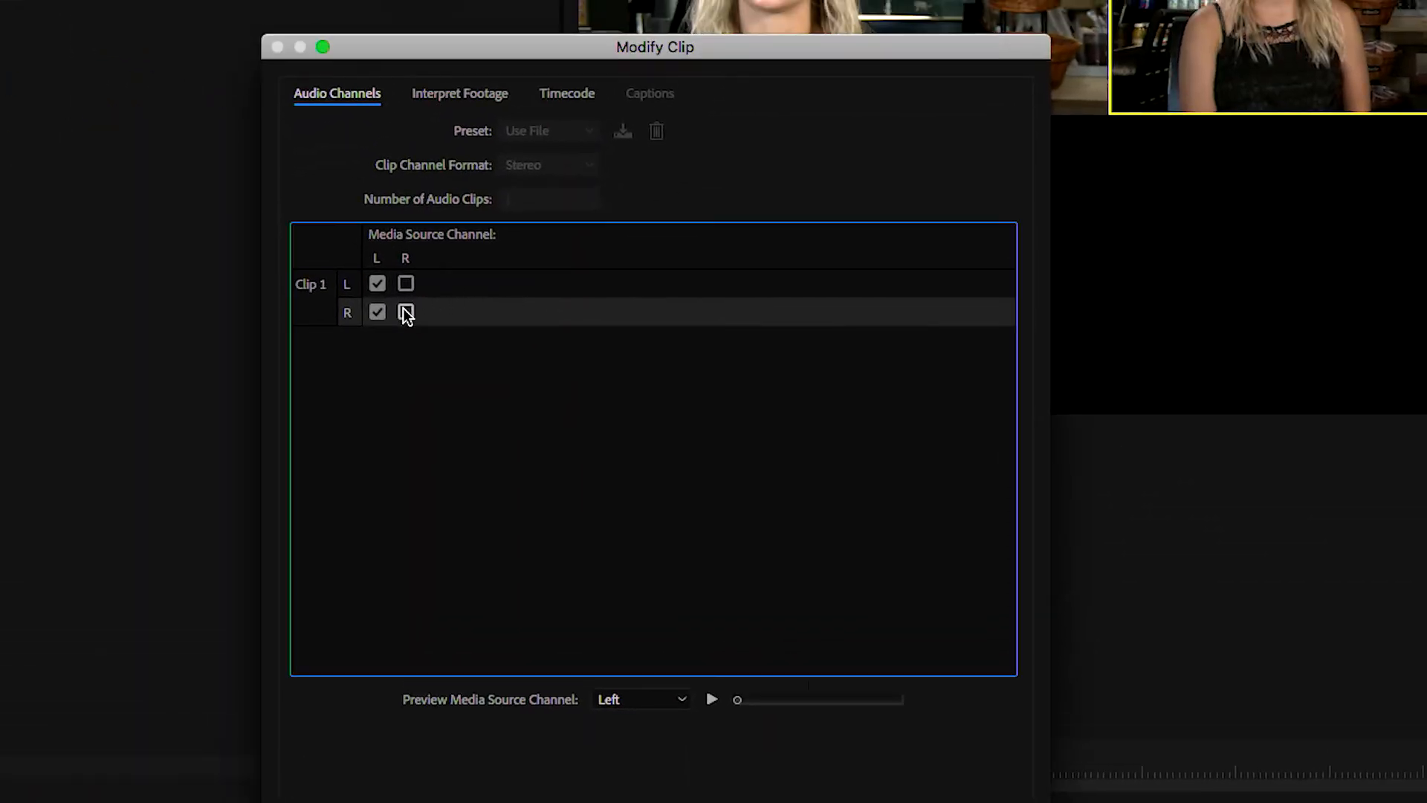
left_click(406, 312)
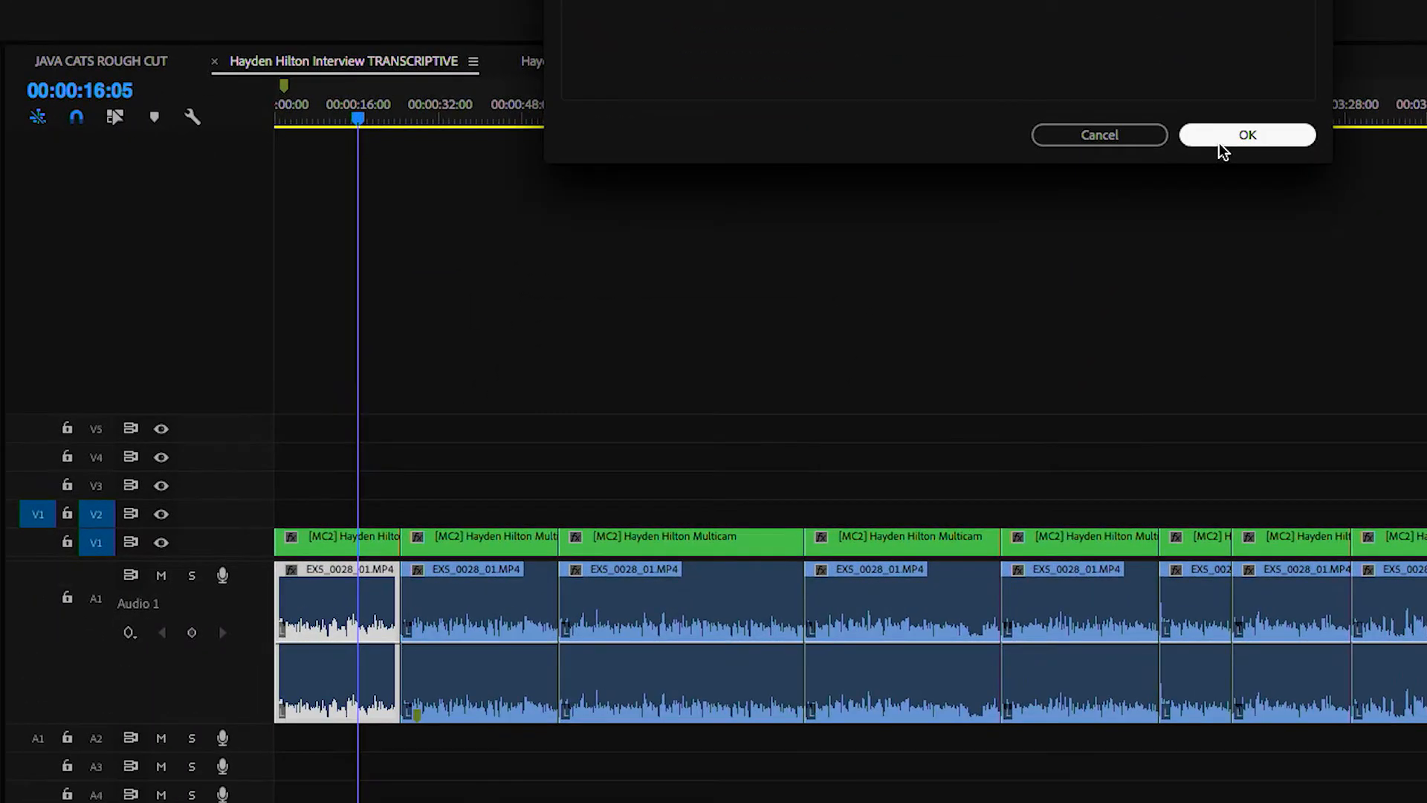
left_click(1048, 688)
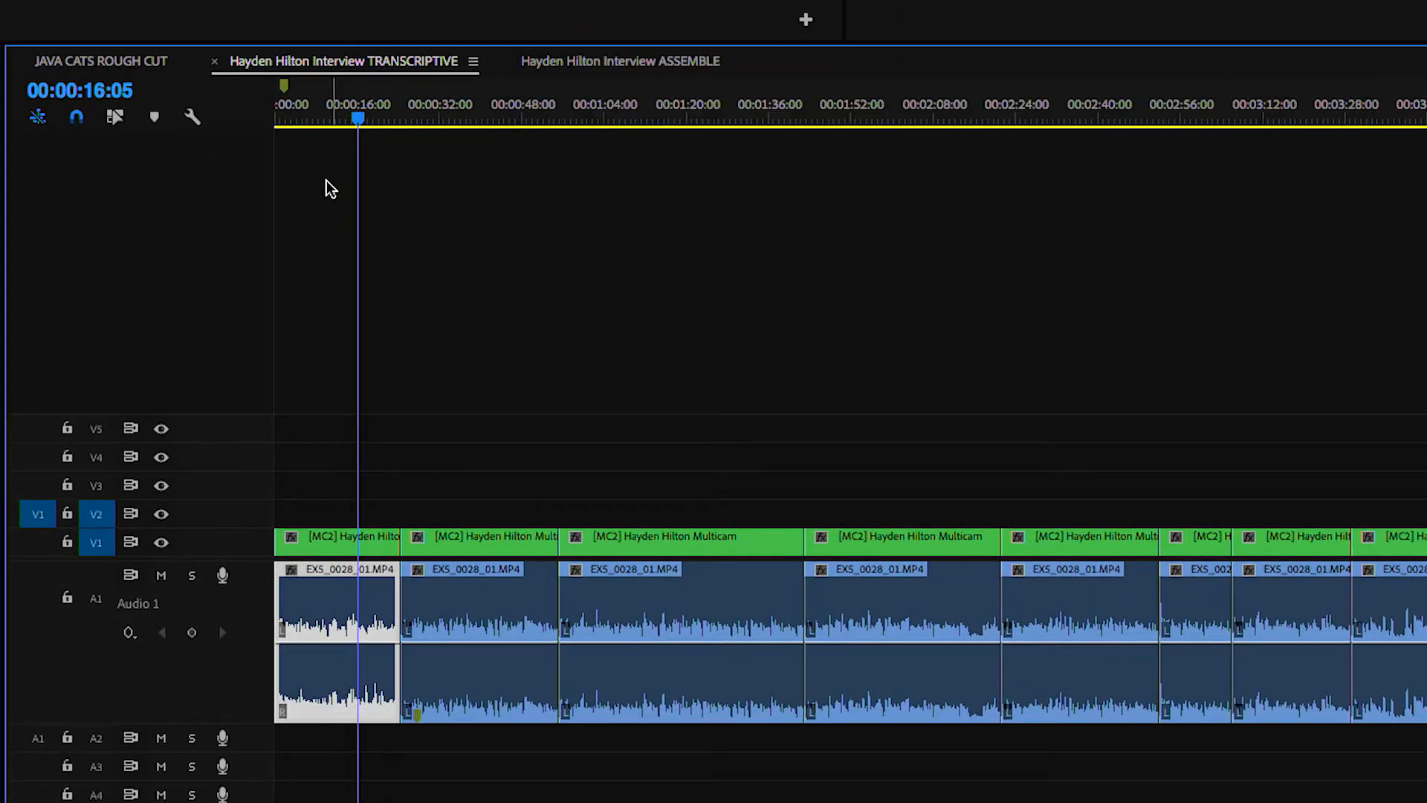
left_click(296, 115)
key("space")
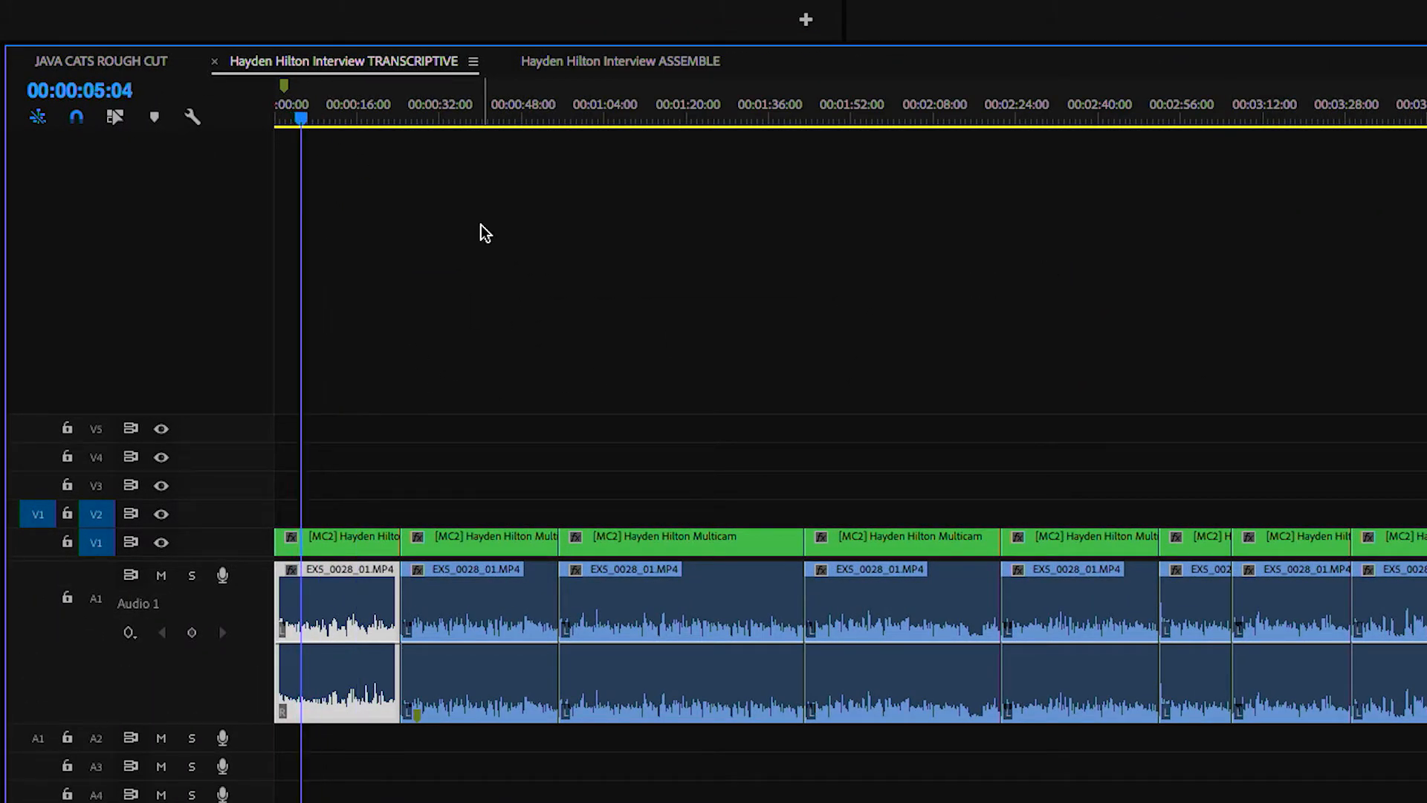
Restore the left source channel for the first interview clip's right audio channel and stop playback
right_click(476, 587)
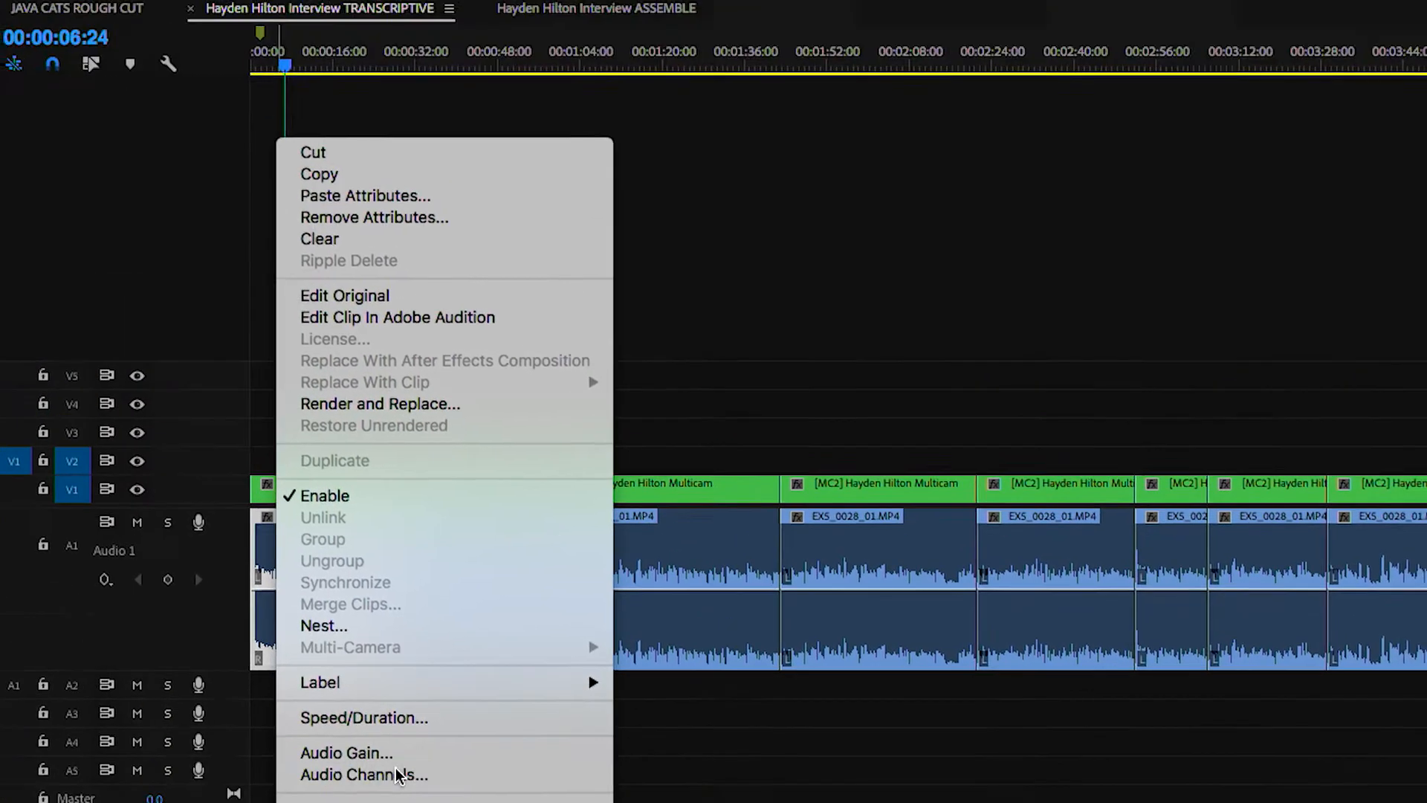
left_click(425, 657)
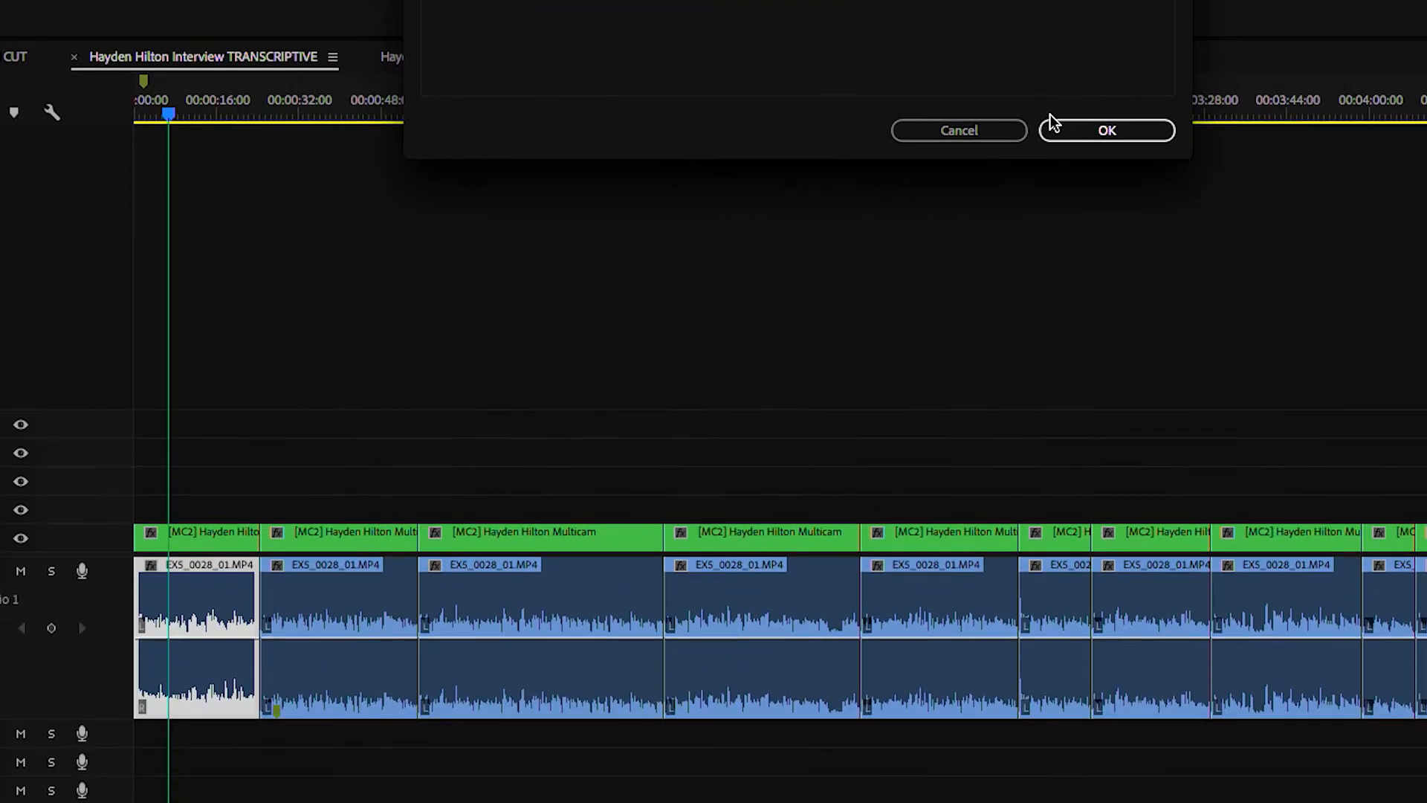
left_click(1054, 131)
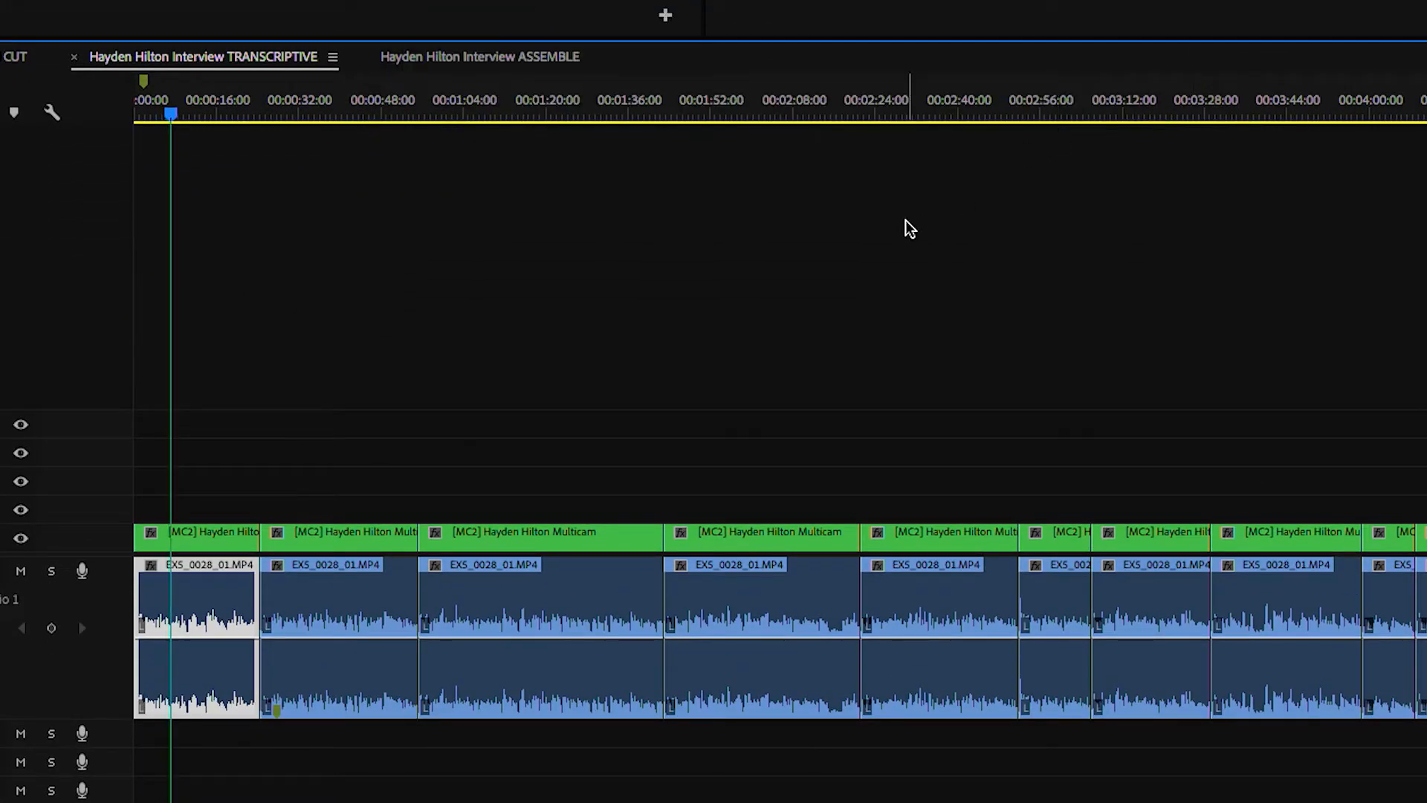
key("space")
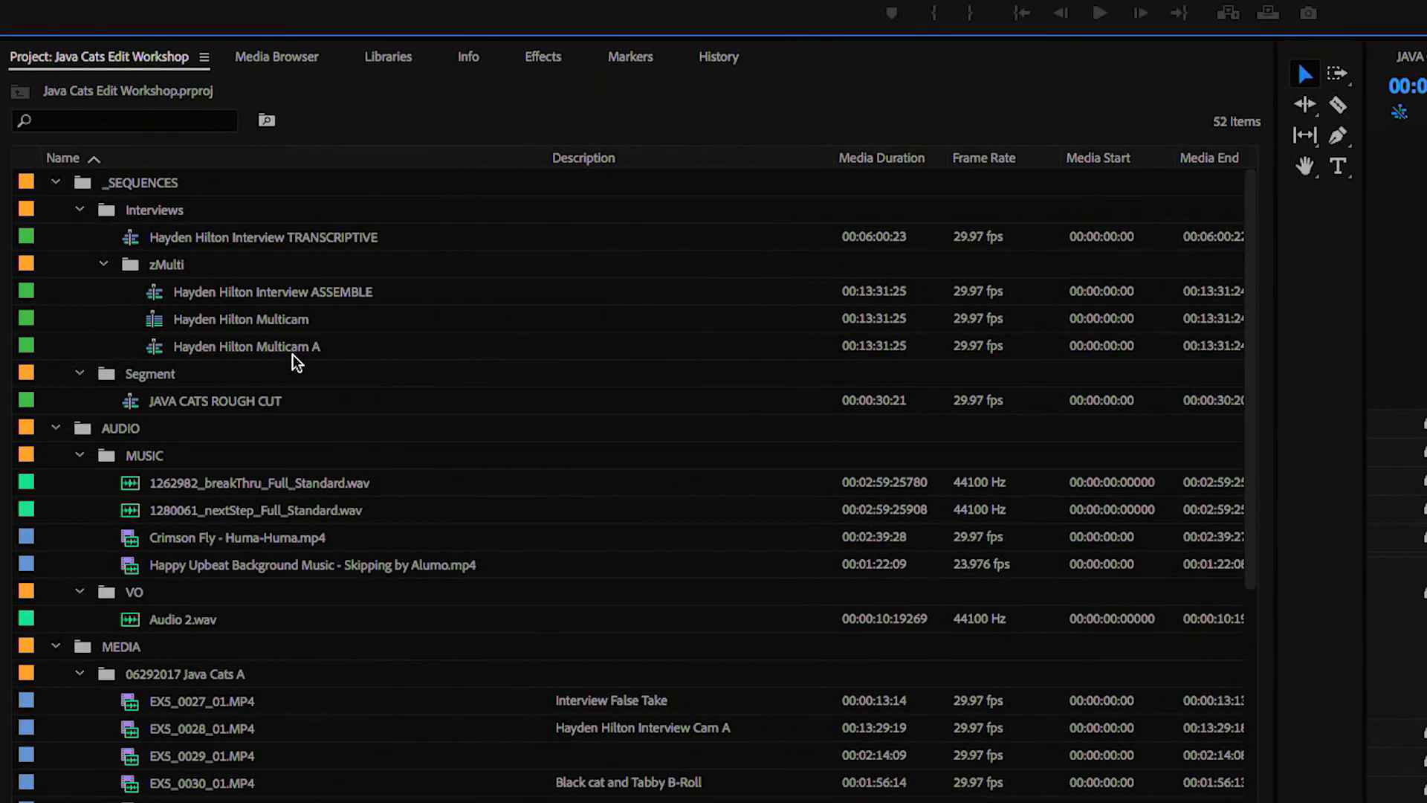
left_click(280, 239)
left_click(216, 240)
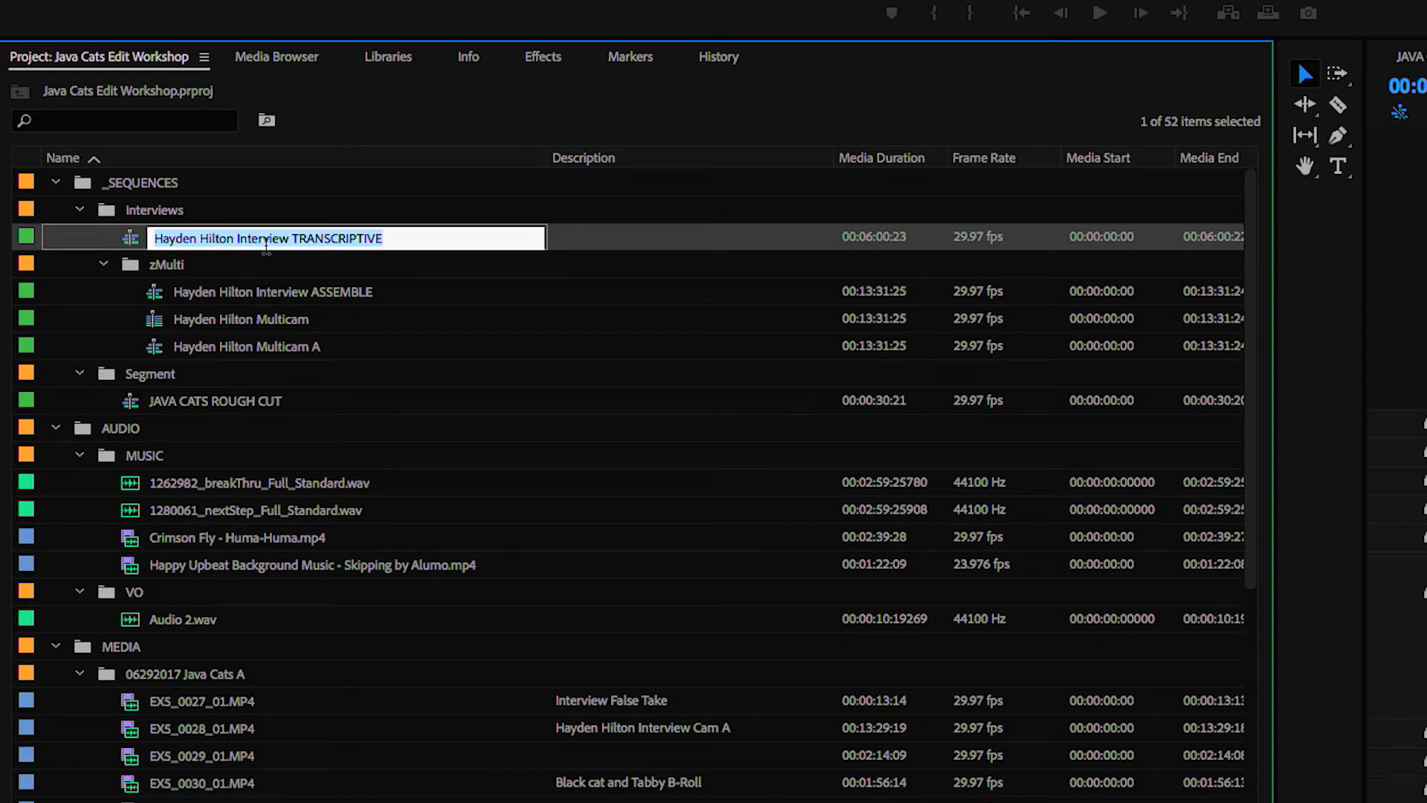
left_click(292, 238)
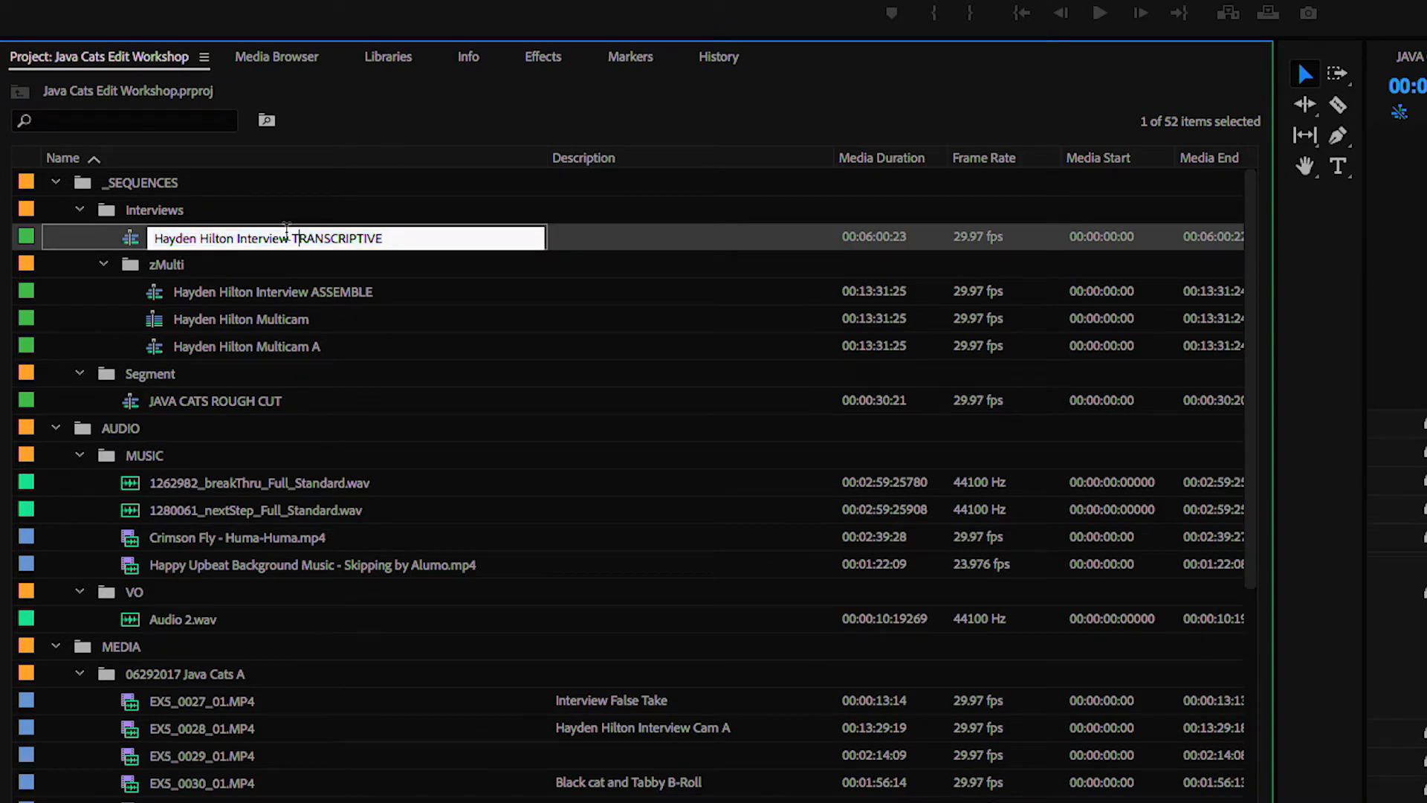
left_click_drag(292, 238, 388, 239)
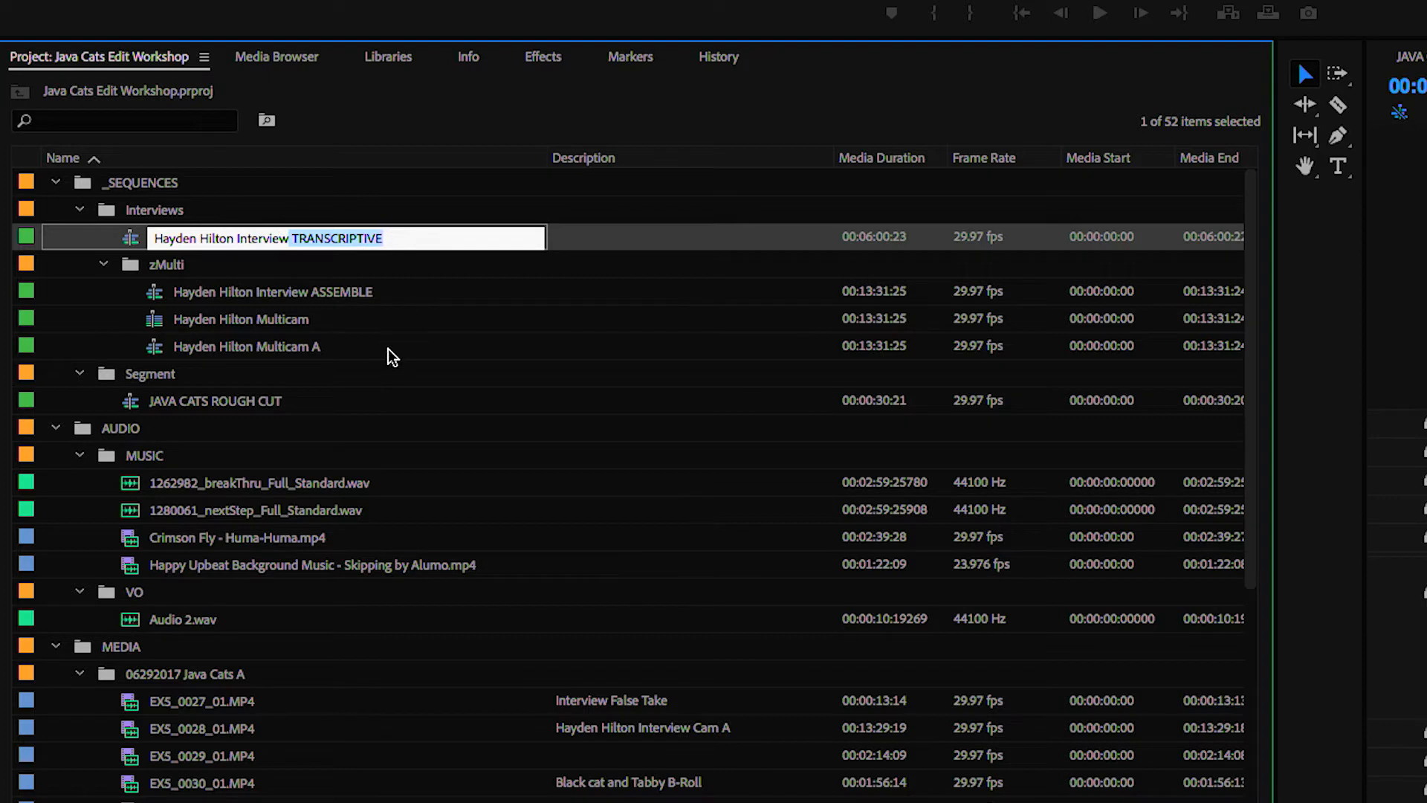
key("Return")
Select the interview sequence ending in TRANSCRIPTIVE inside the Interviews bin of the project
left_click(270, 243)
left_click(227, 311)
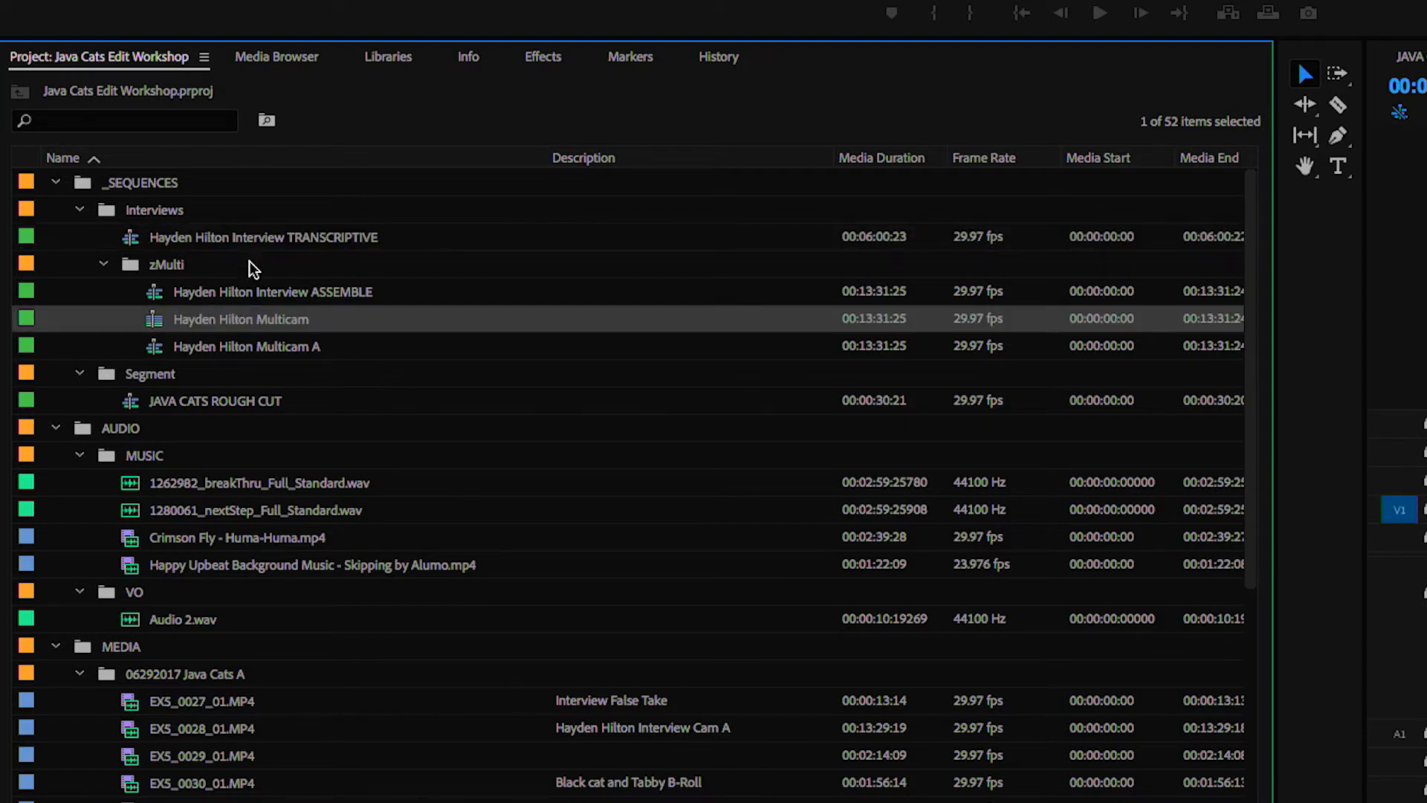
left_click(259, 242)
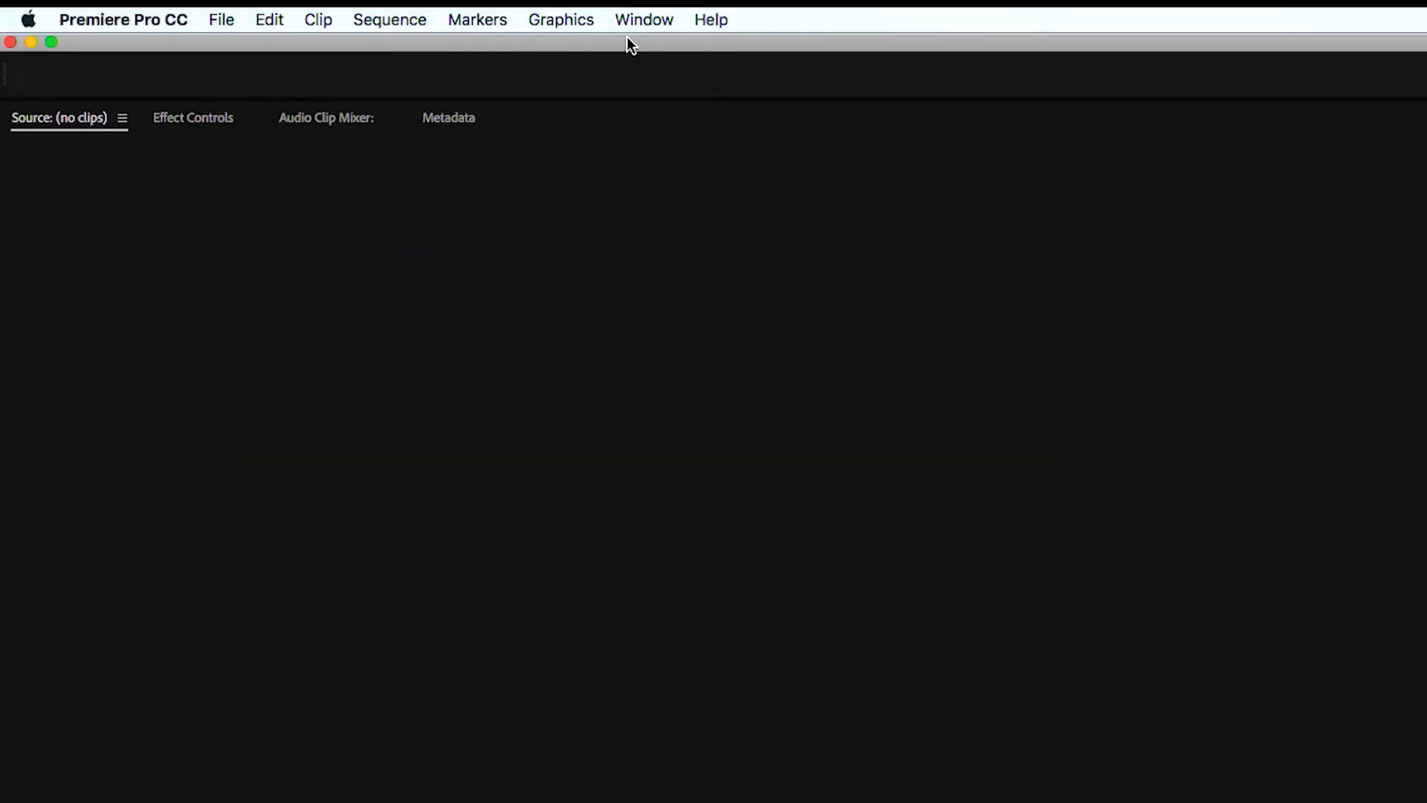
Open the Transcriptive extension and transcribe the sequence with Speechmatics in English (US), including up to 2 speakers and identifying questions
left_click(637, 22)
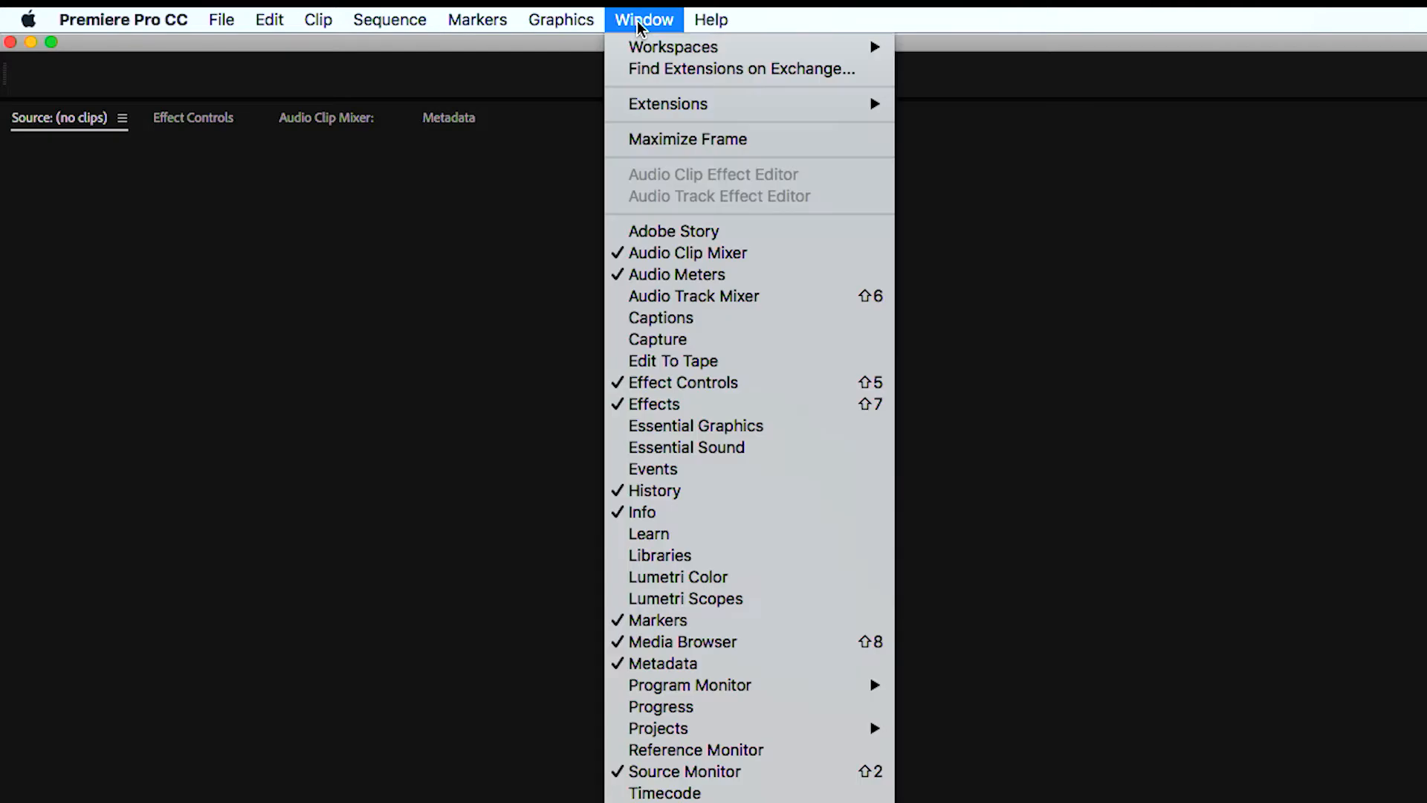
mouse_move(694, 105)
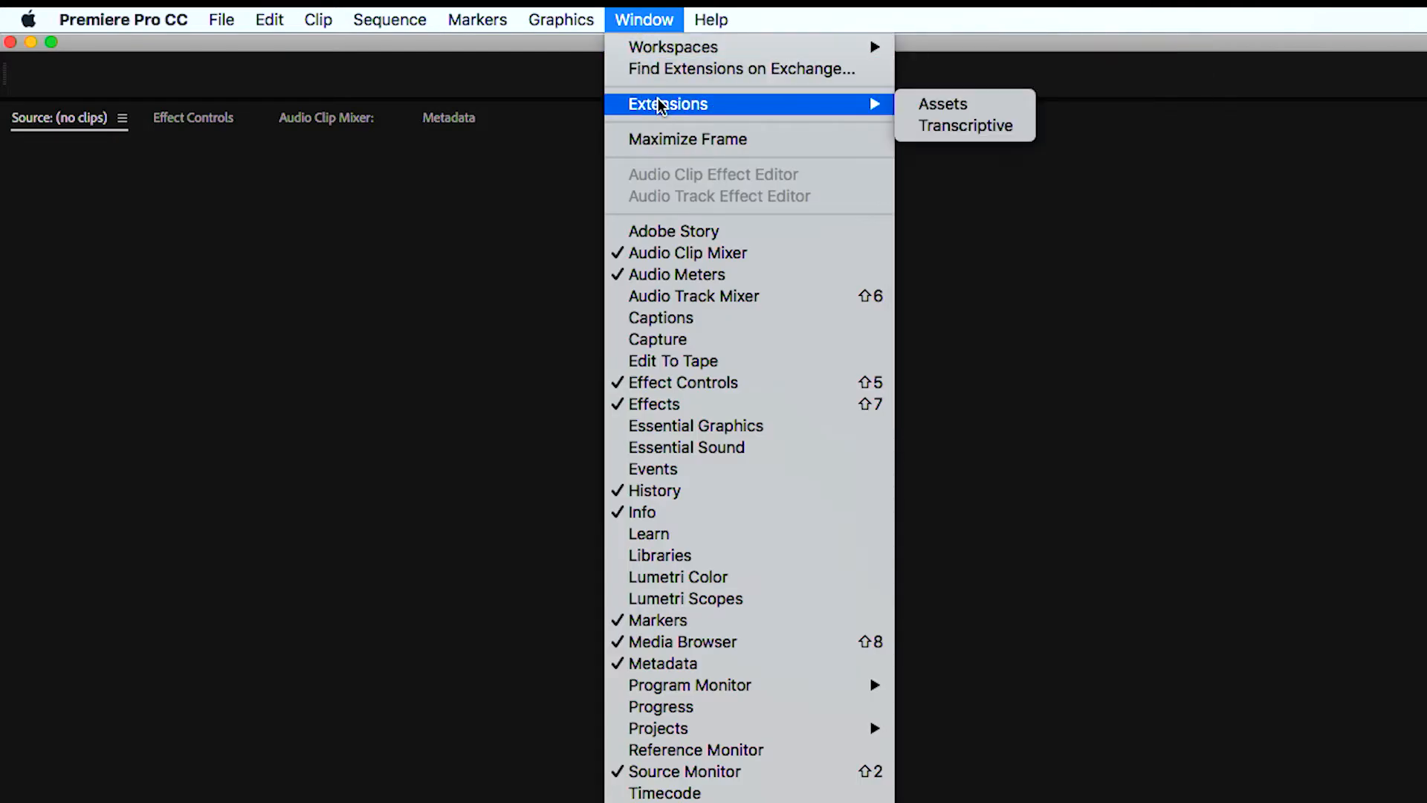
left_click(955, 127)
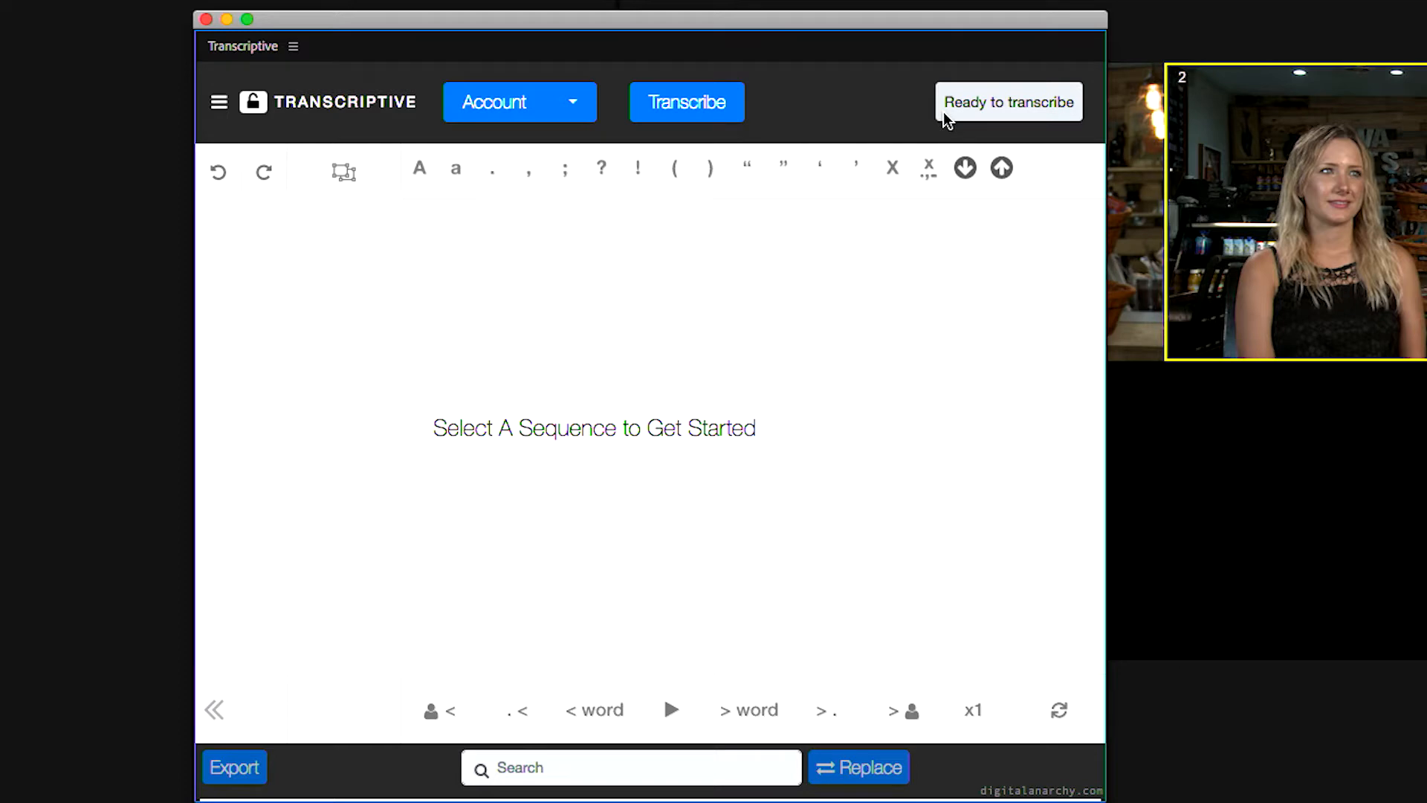
left_click(704, 105)
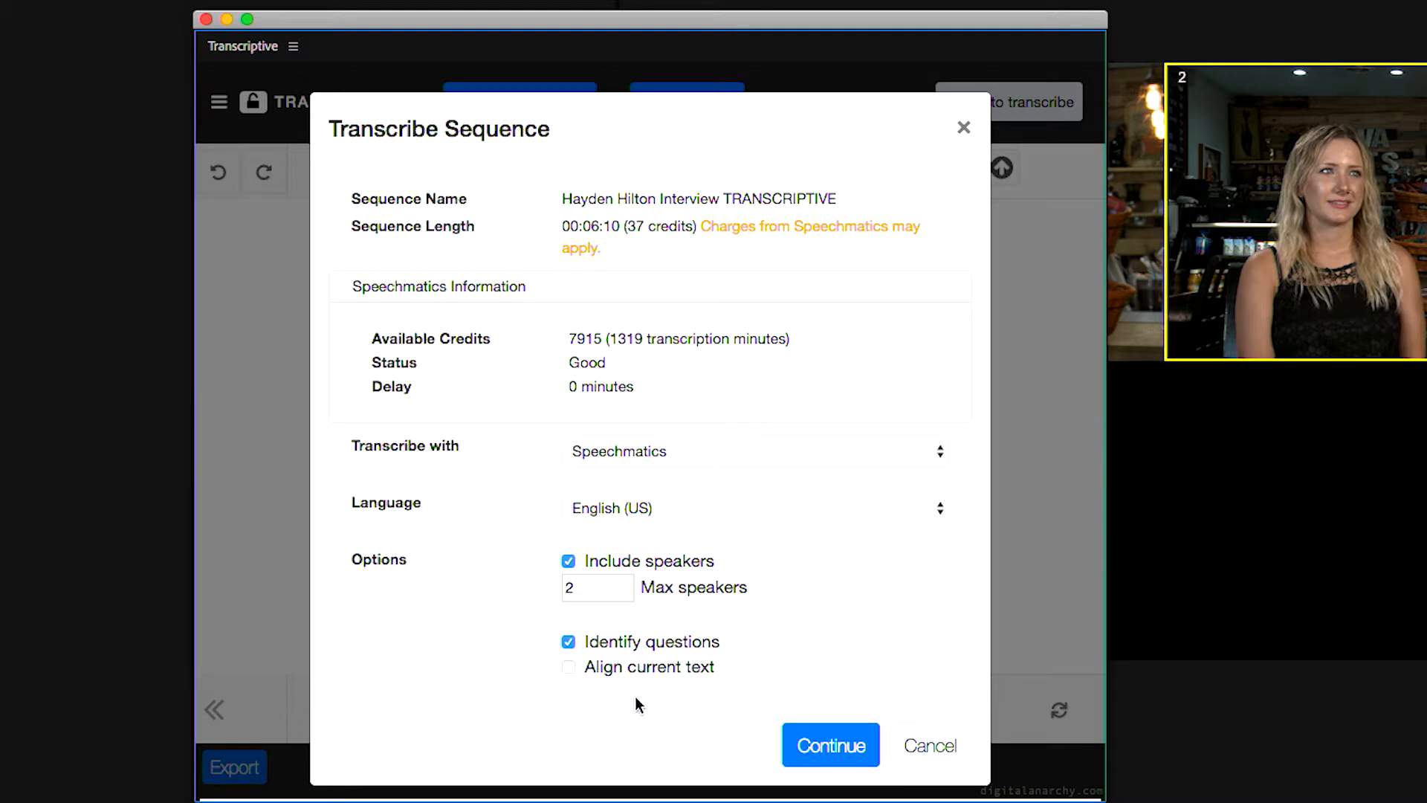
left_click(827, 746)
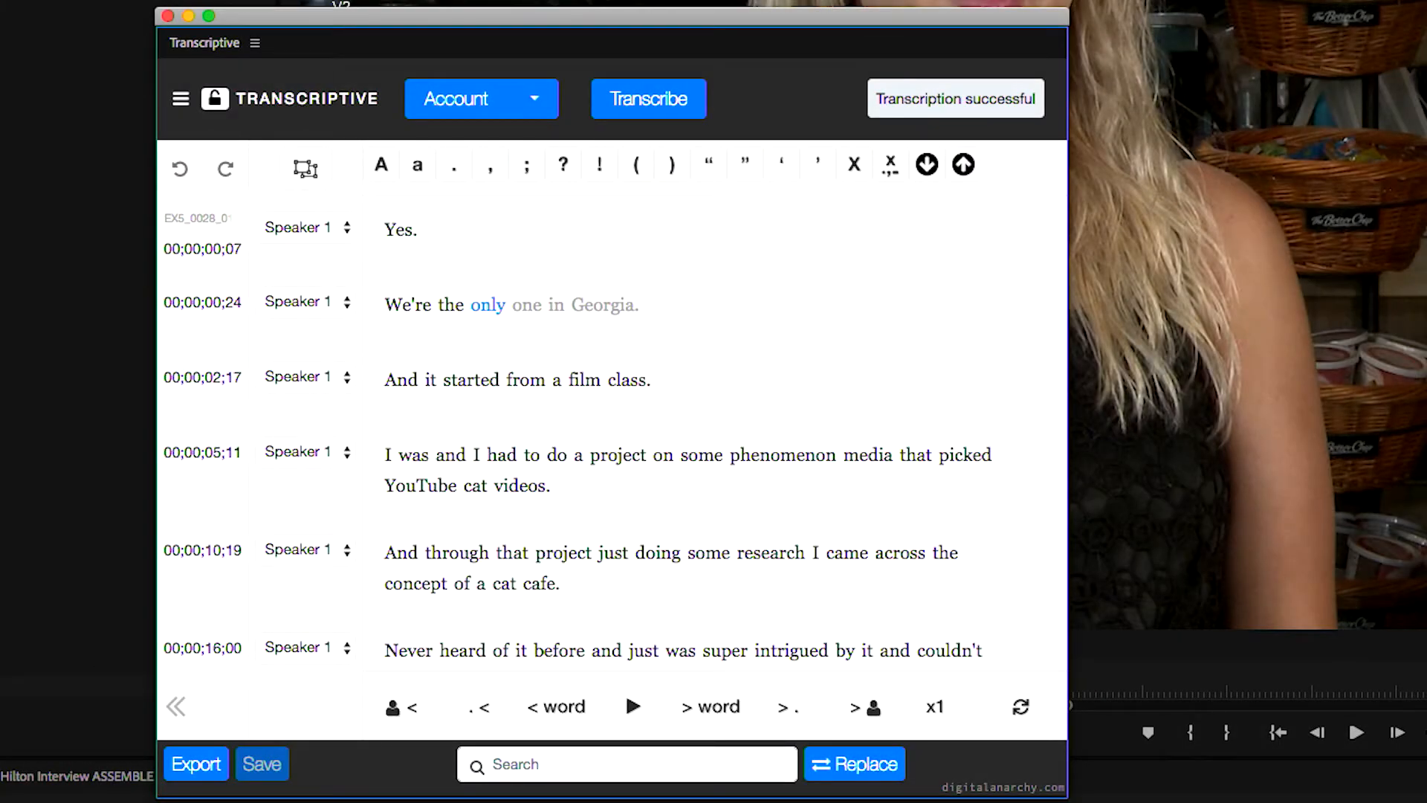
Play the interview from the word "only" in the transcript to check how the highlighted words follow the audio
left_click(77, 777)
key("space")
key("space")
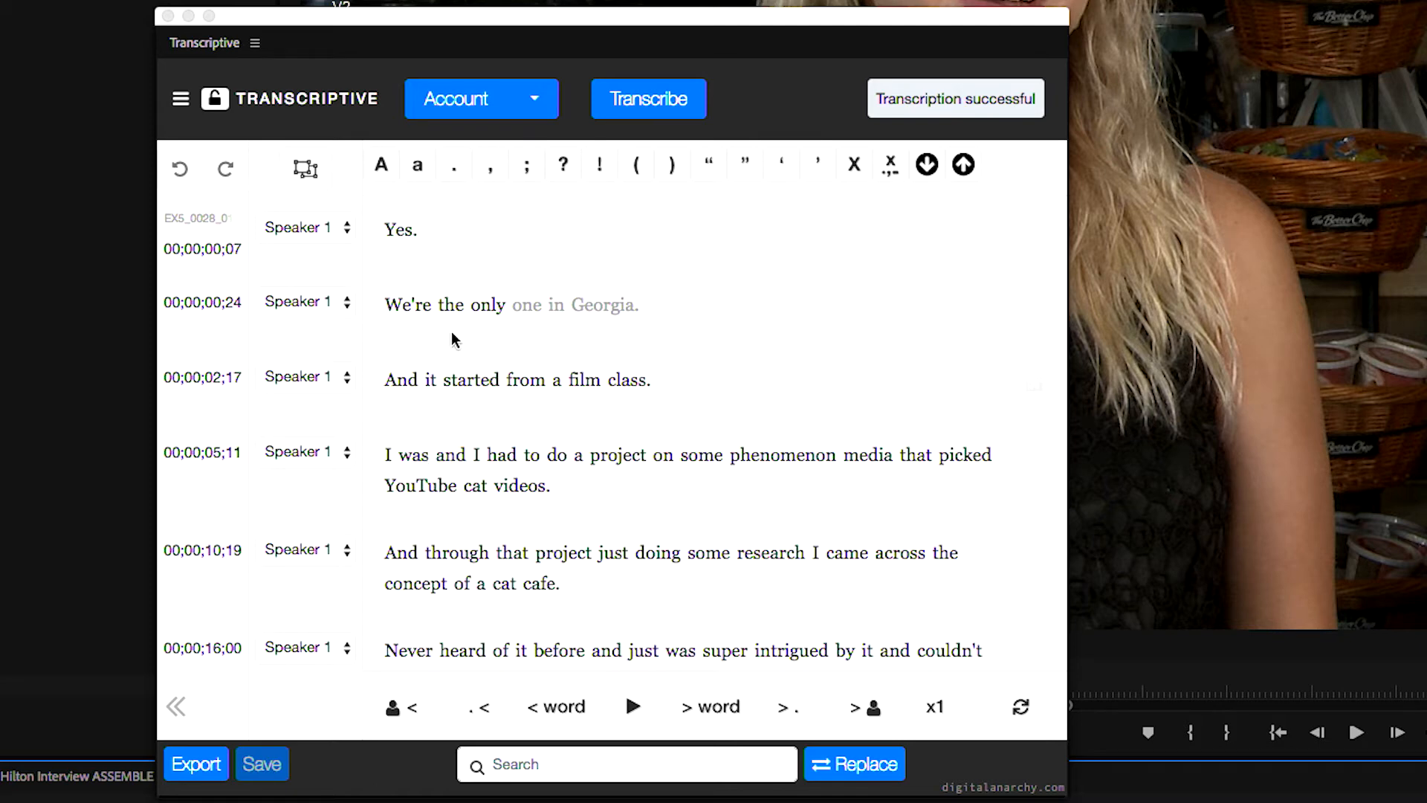
key("space")
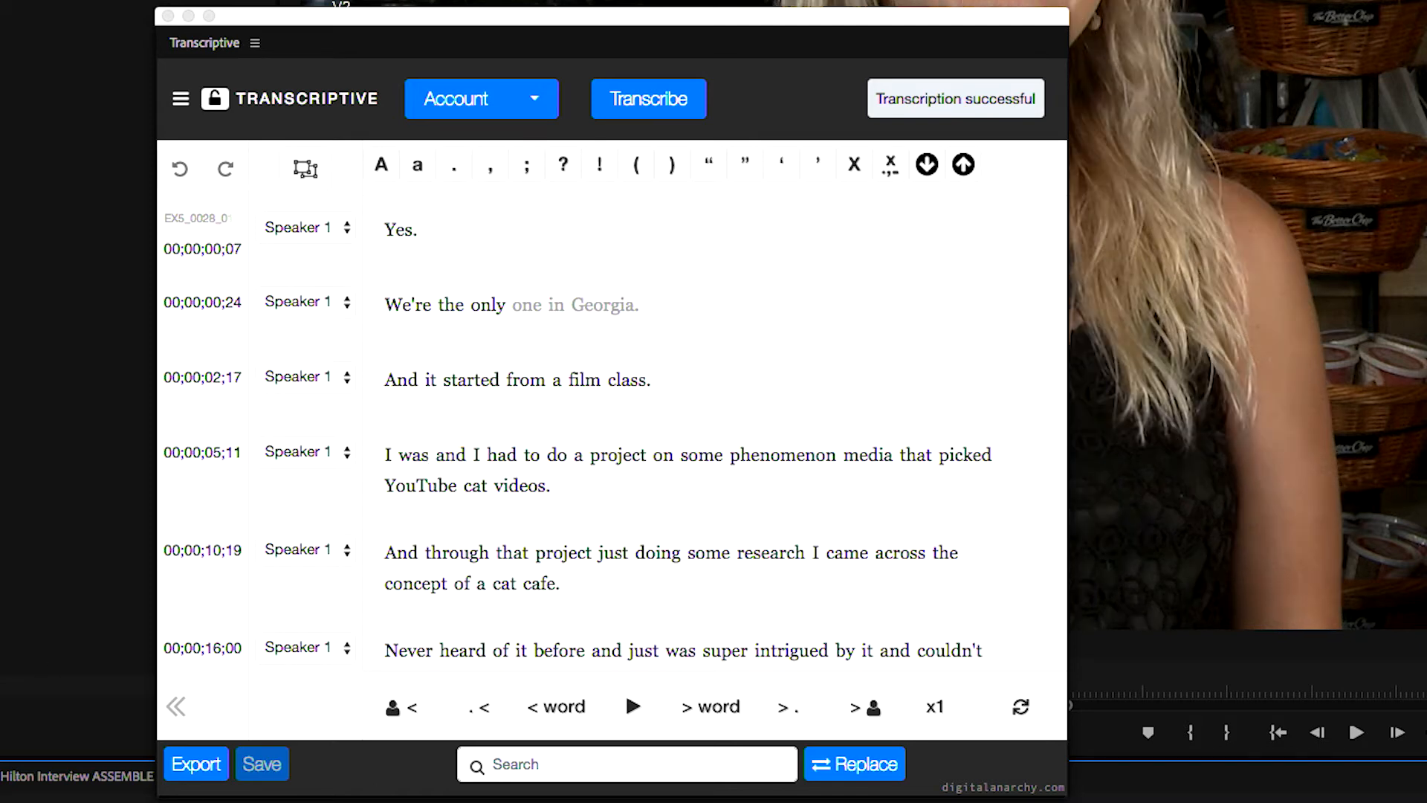
left_click(595, 288)
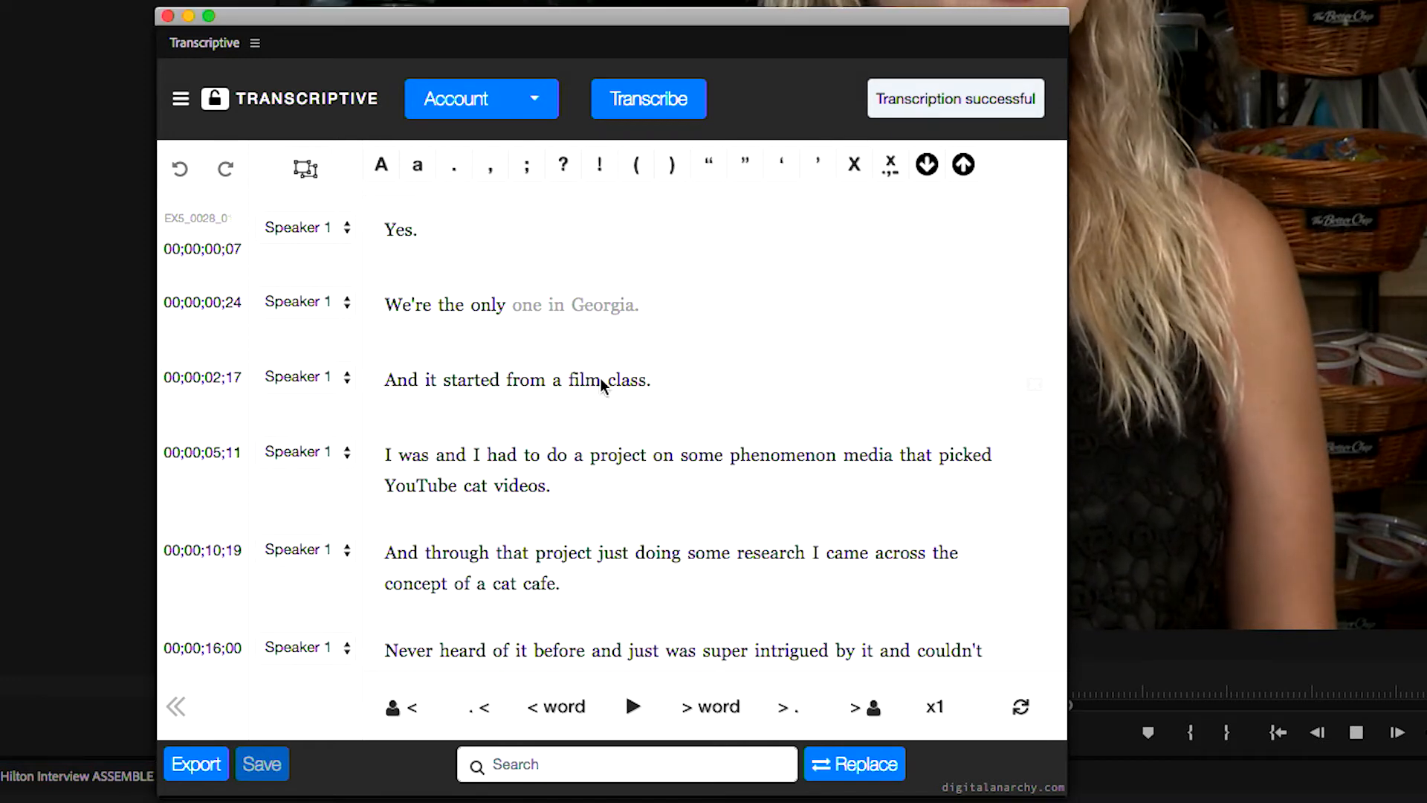
left_click(508, 318)
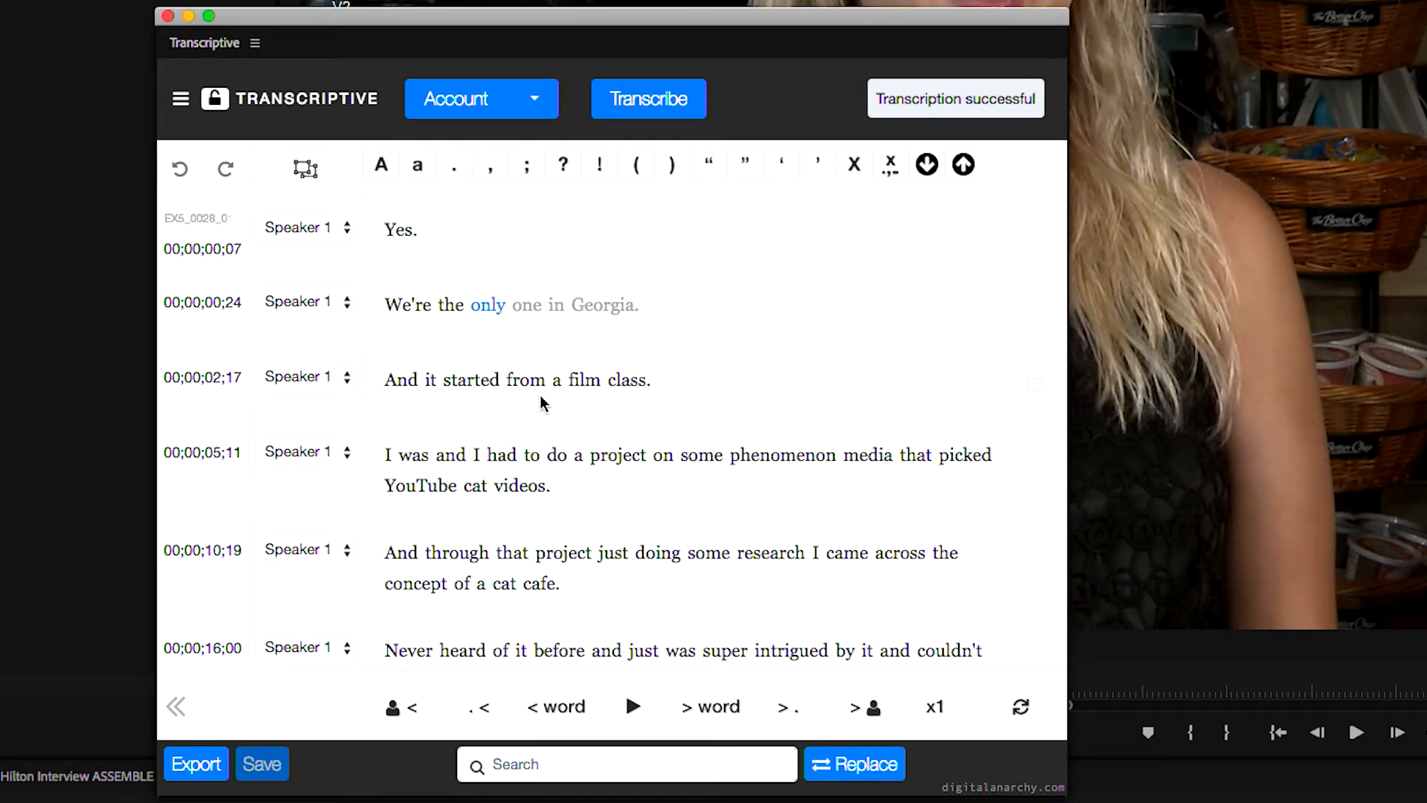
key("ctrl+space")
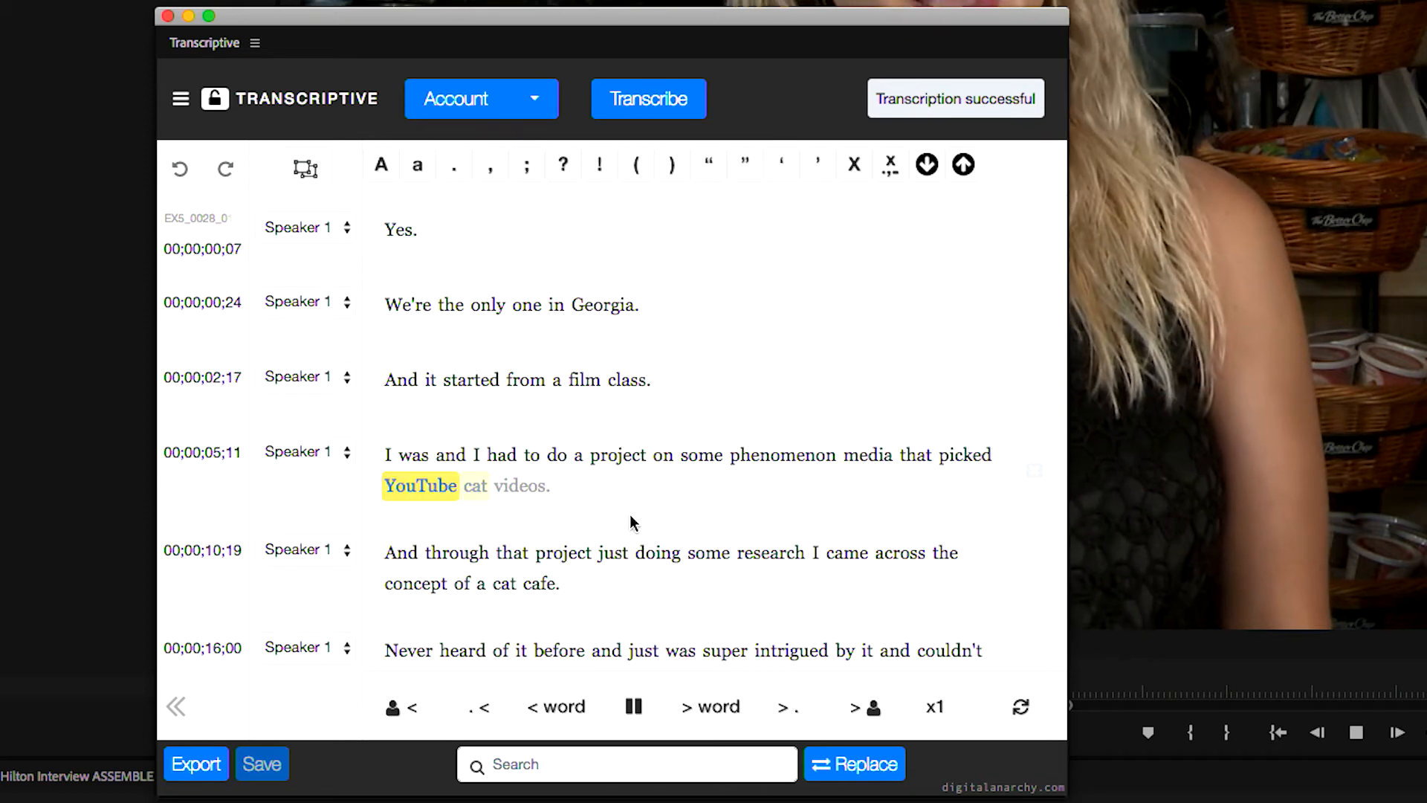
key("space")
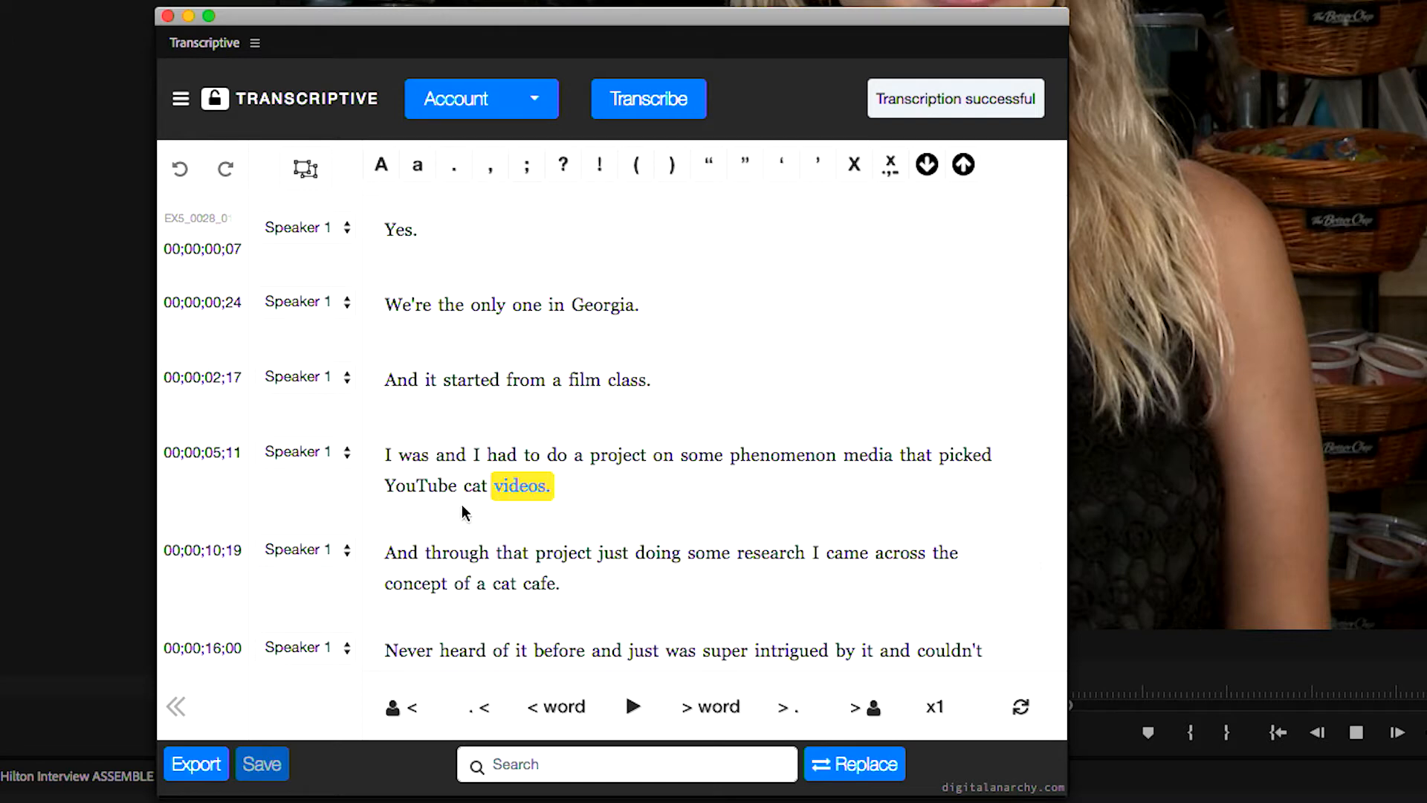
Try adding "uh" before "project" in the transcript line at 00;00;05;11, and remove it again
left_click(506, 503)
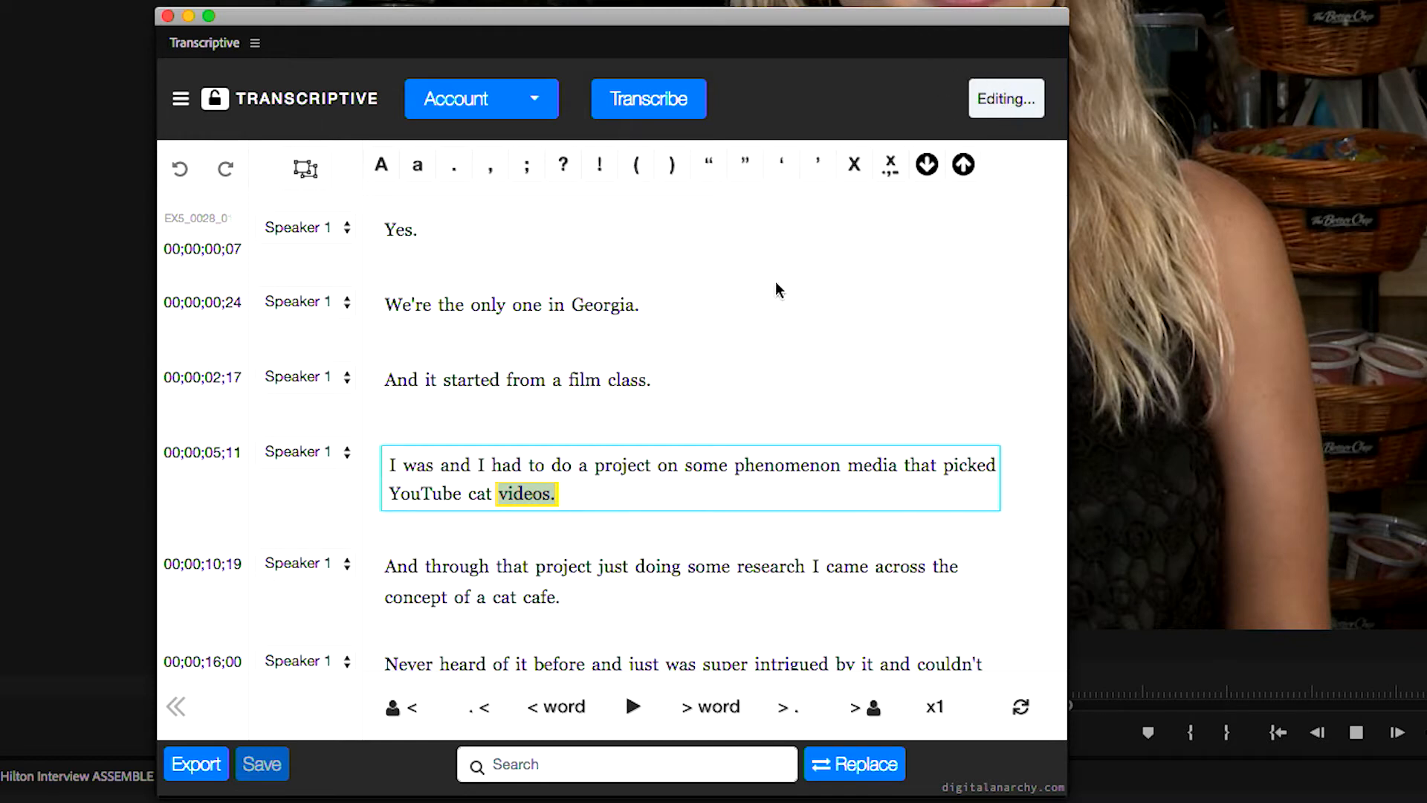
left_click(563, 467)
left_click(621, 467)
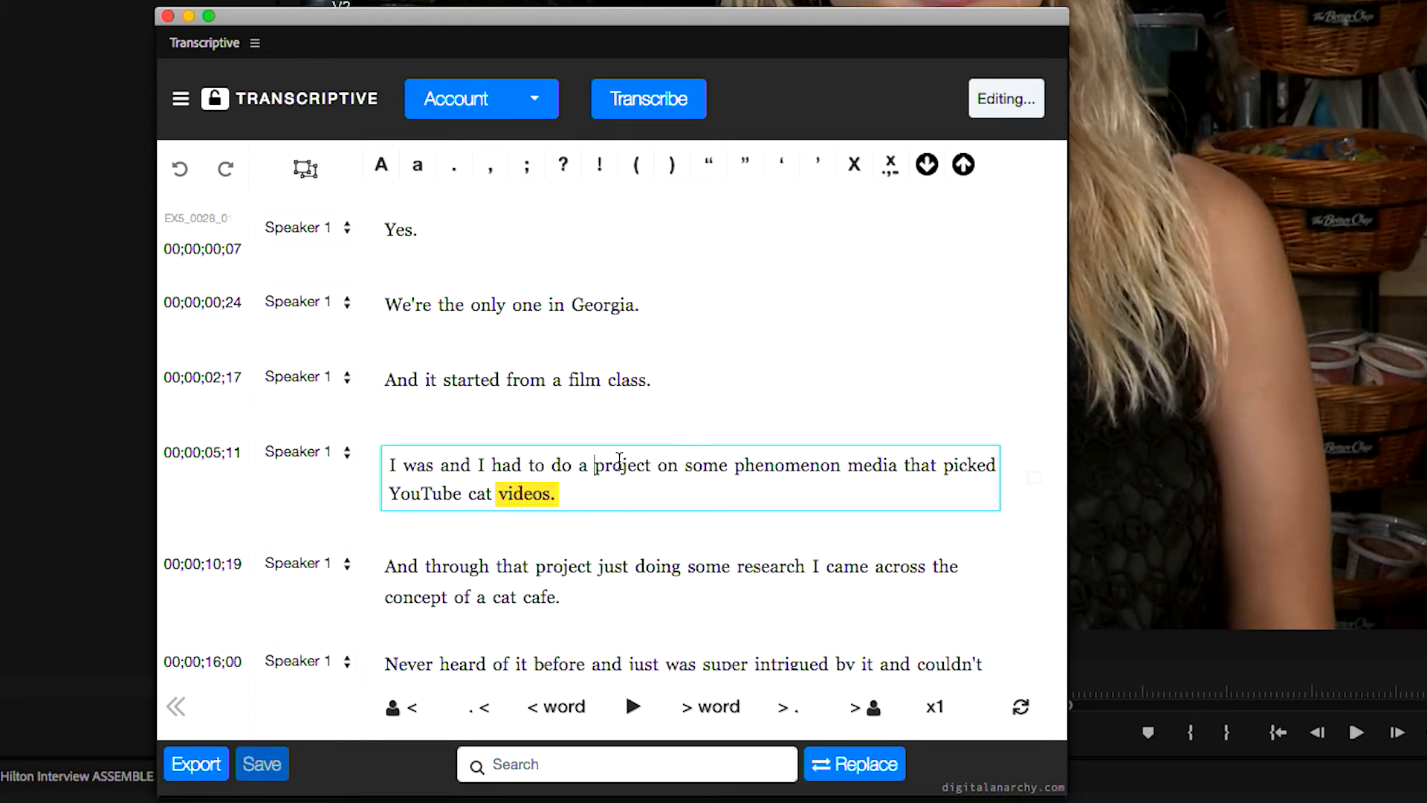
type("uh")
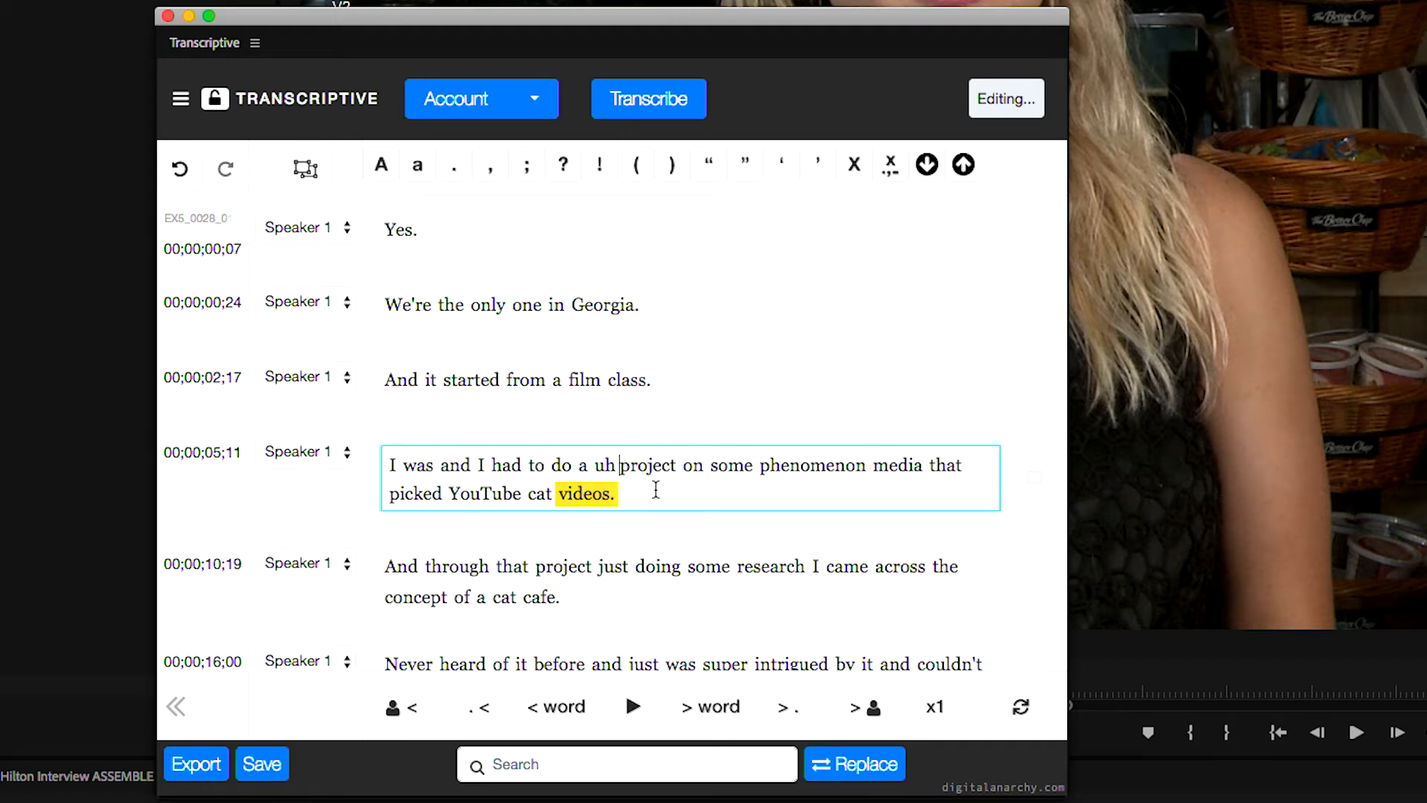
key("BackSpace")
key("BackSpace")
key("BackSpace")
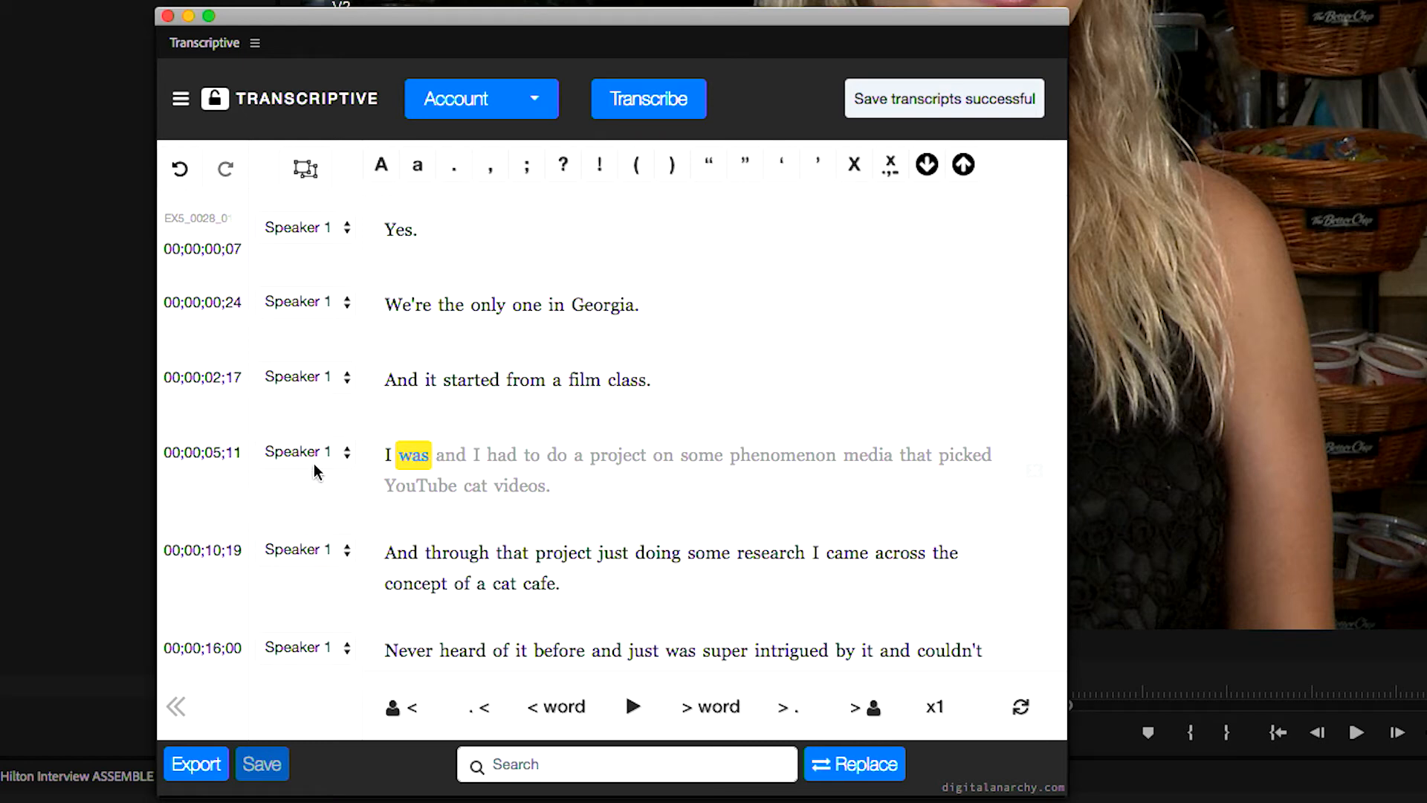
Rename Speaker 1 to the interviewee's full name in Speaker Management, then save the change and the project
left_click(183, 99)
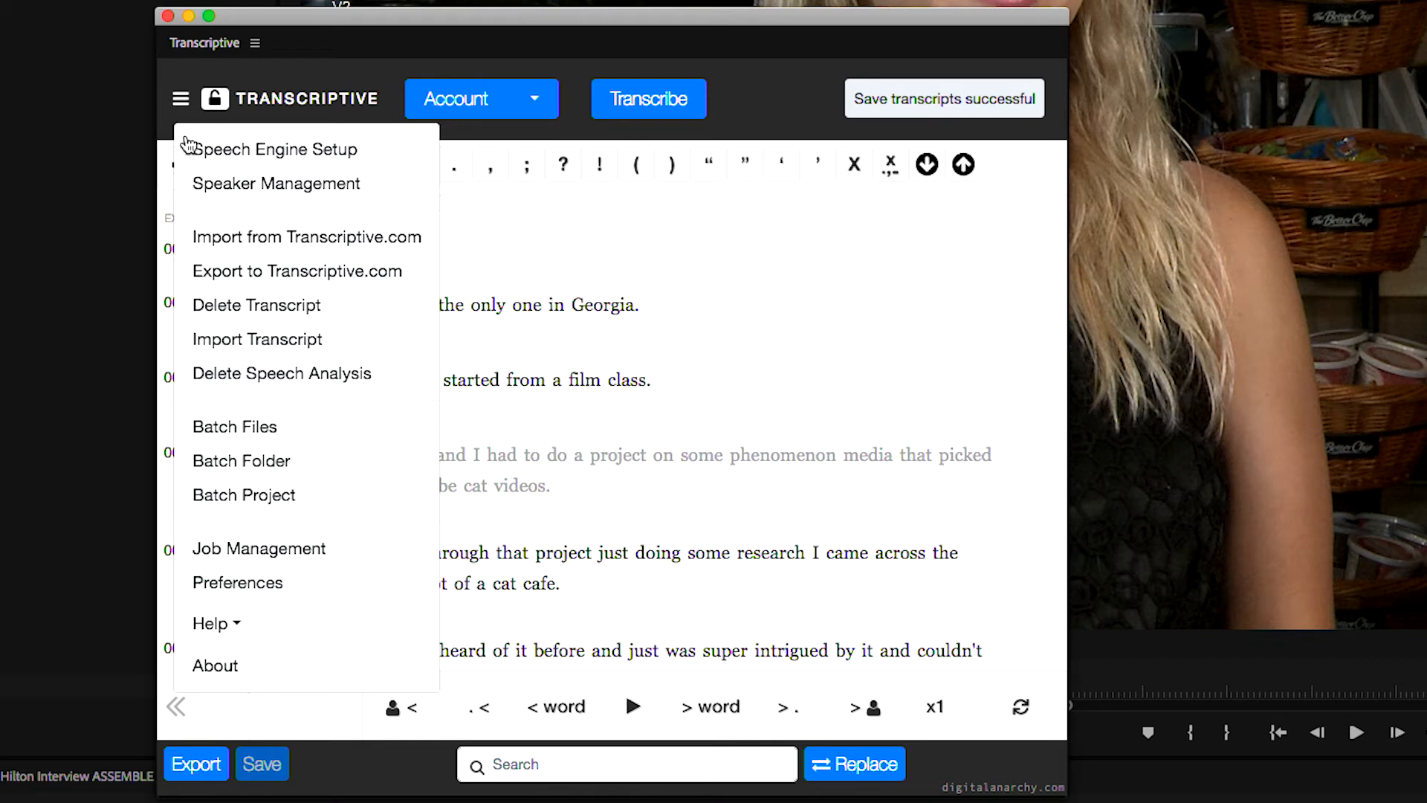
left_click(268, 186)
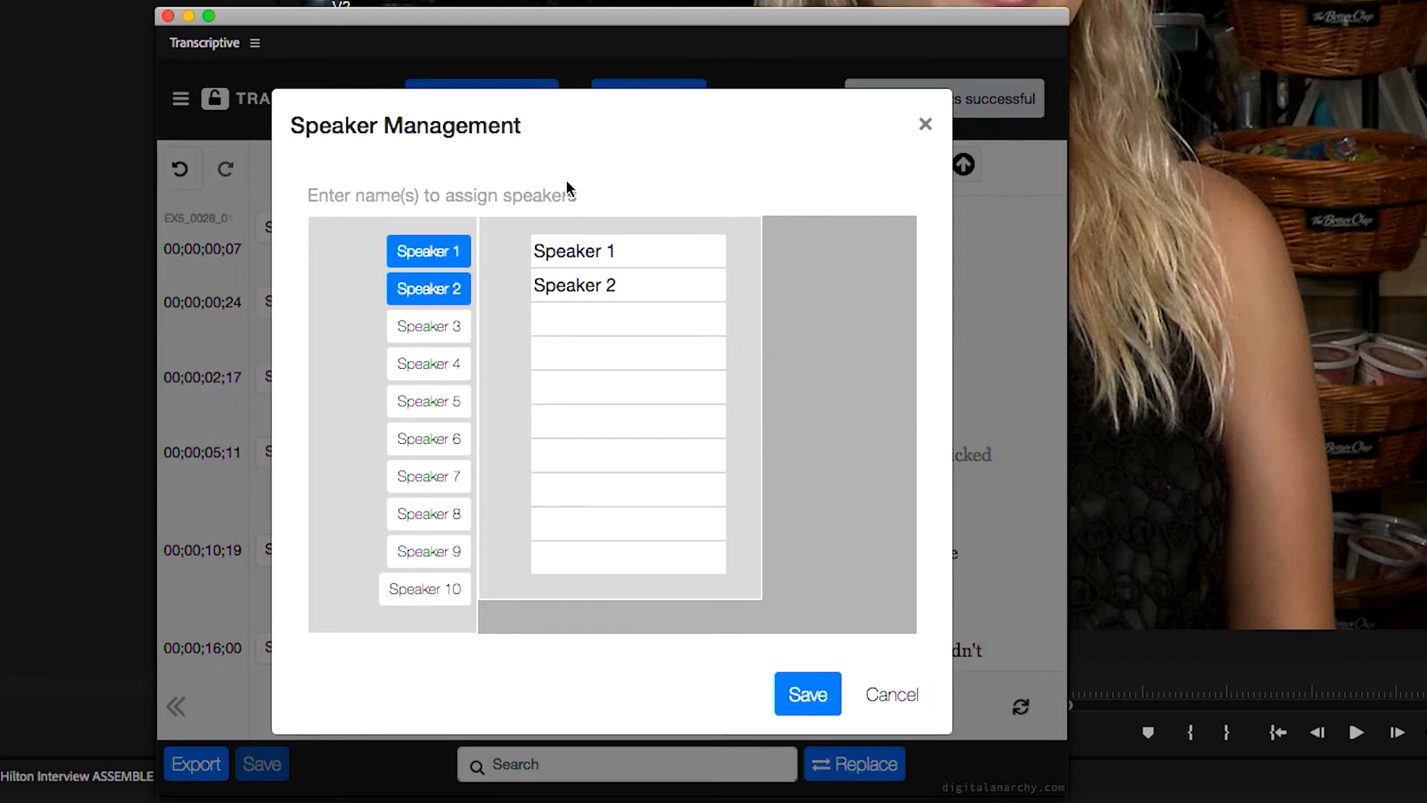
left_click(430, 255)
left_click(449, 289)
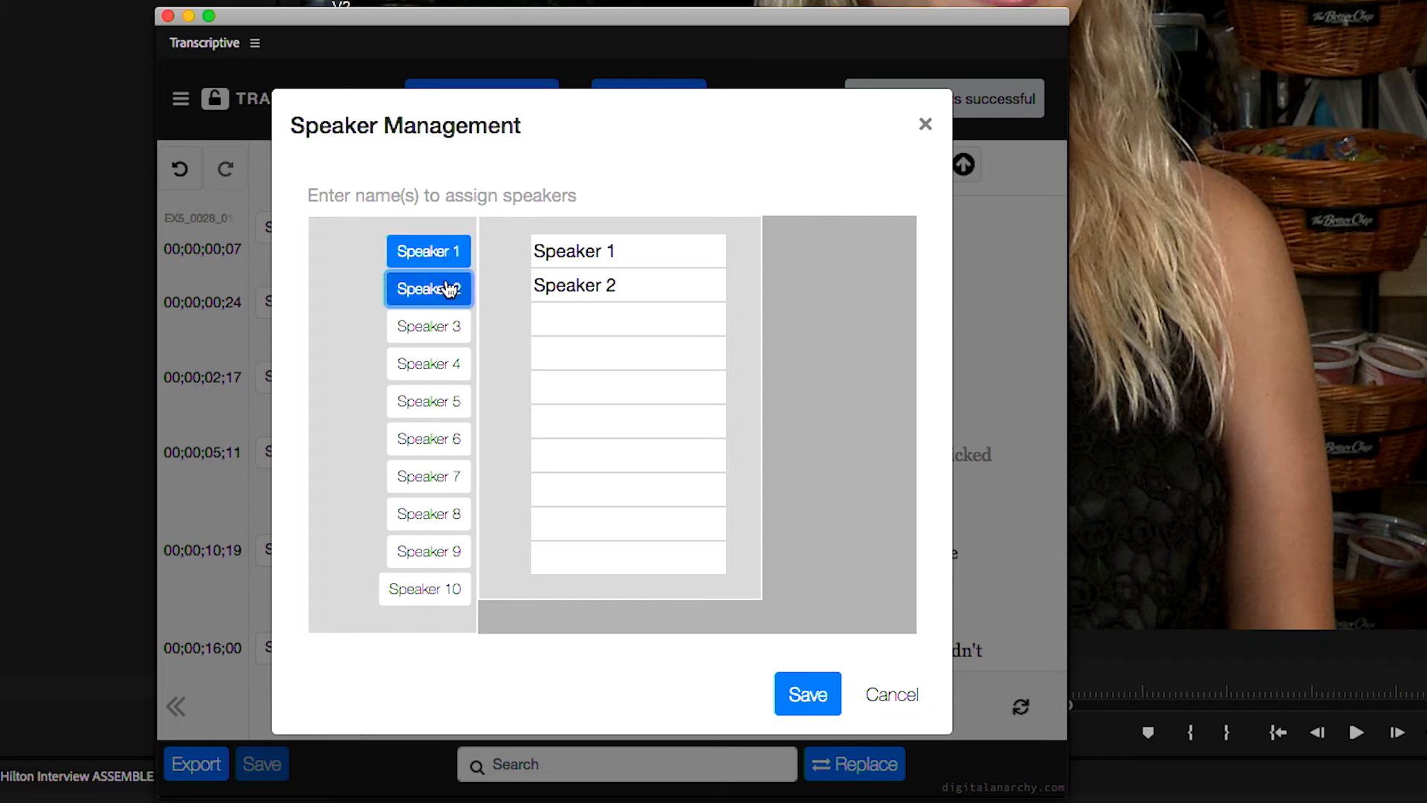
left_click_drag(628, 251, 505, 250)
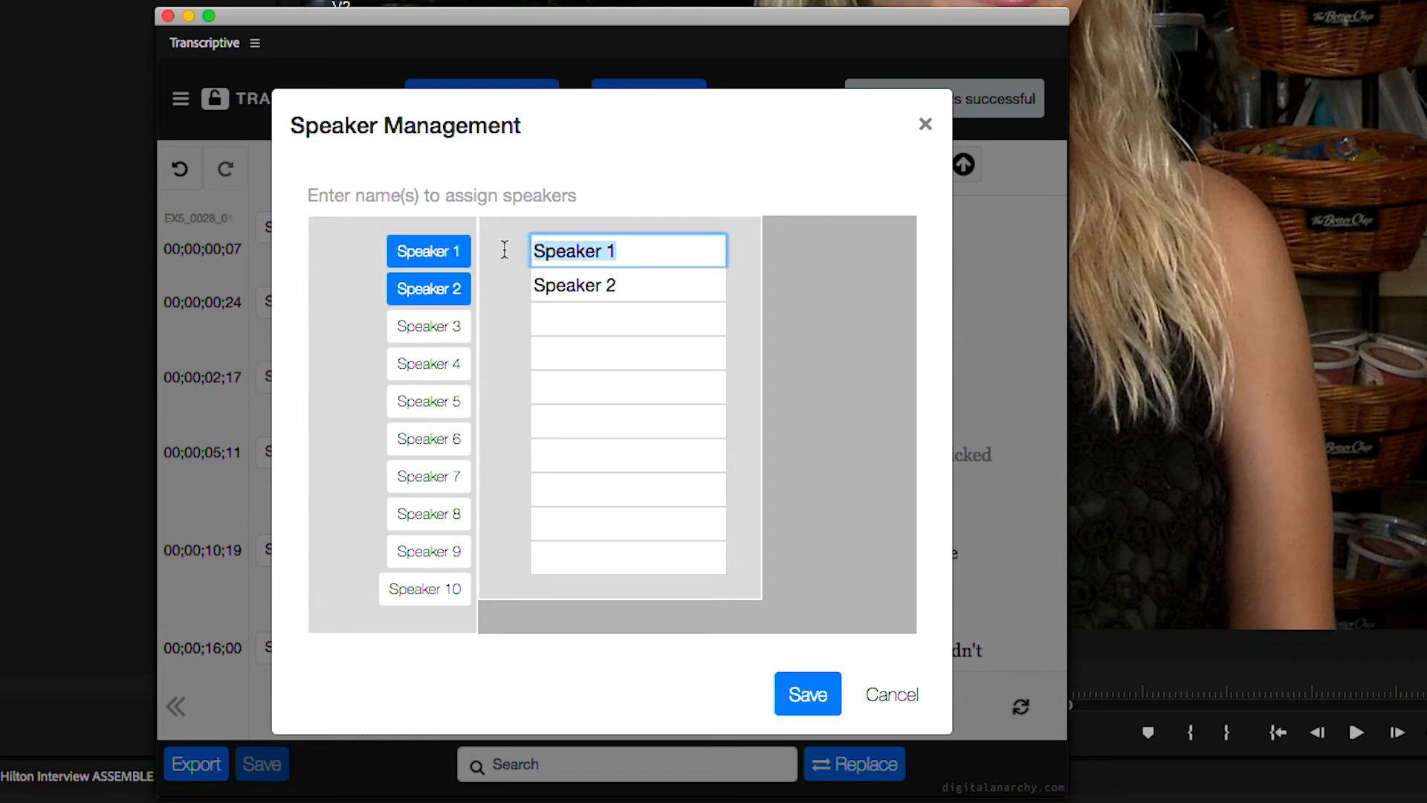
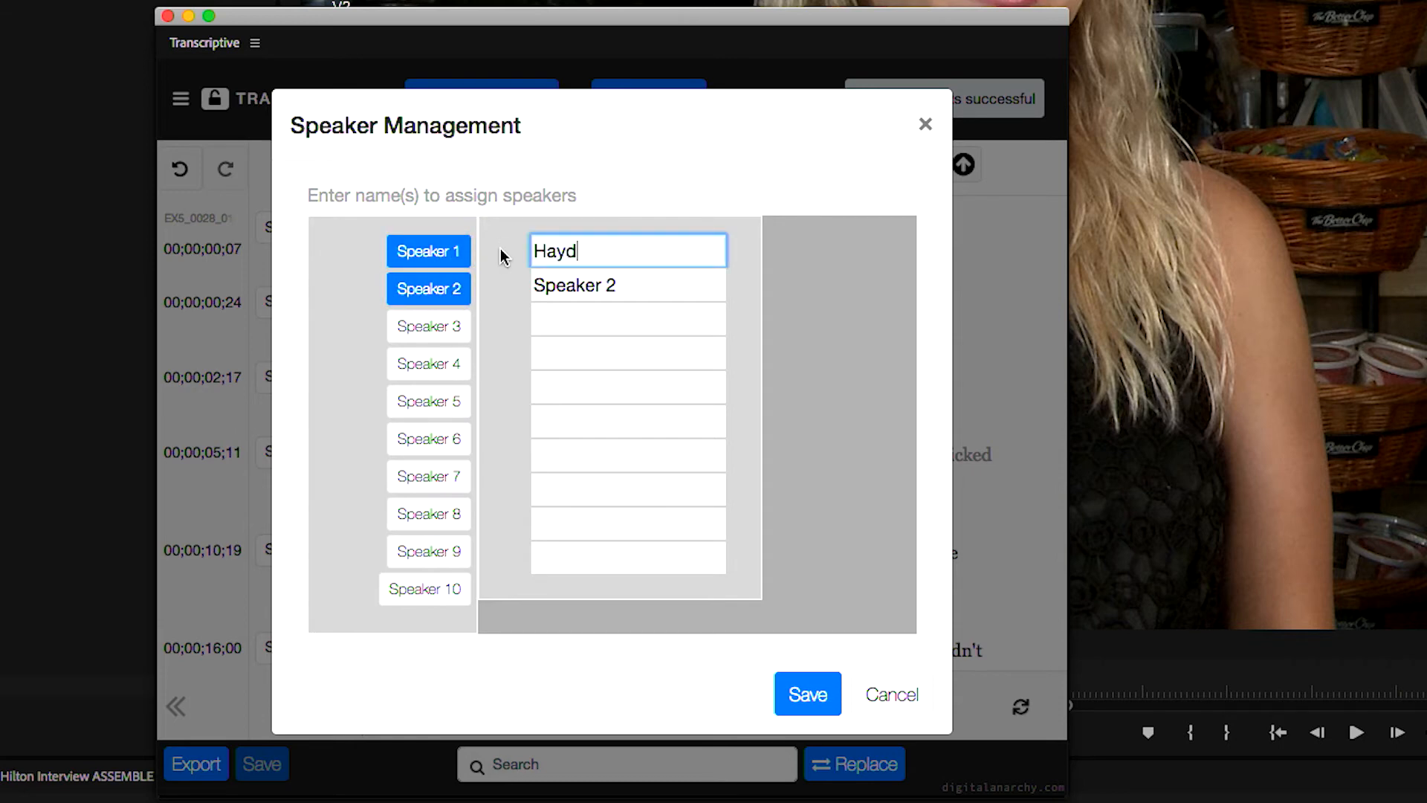
left_click(790, 687)
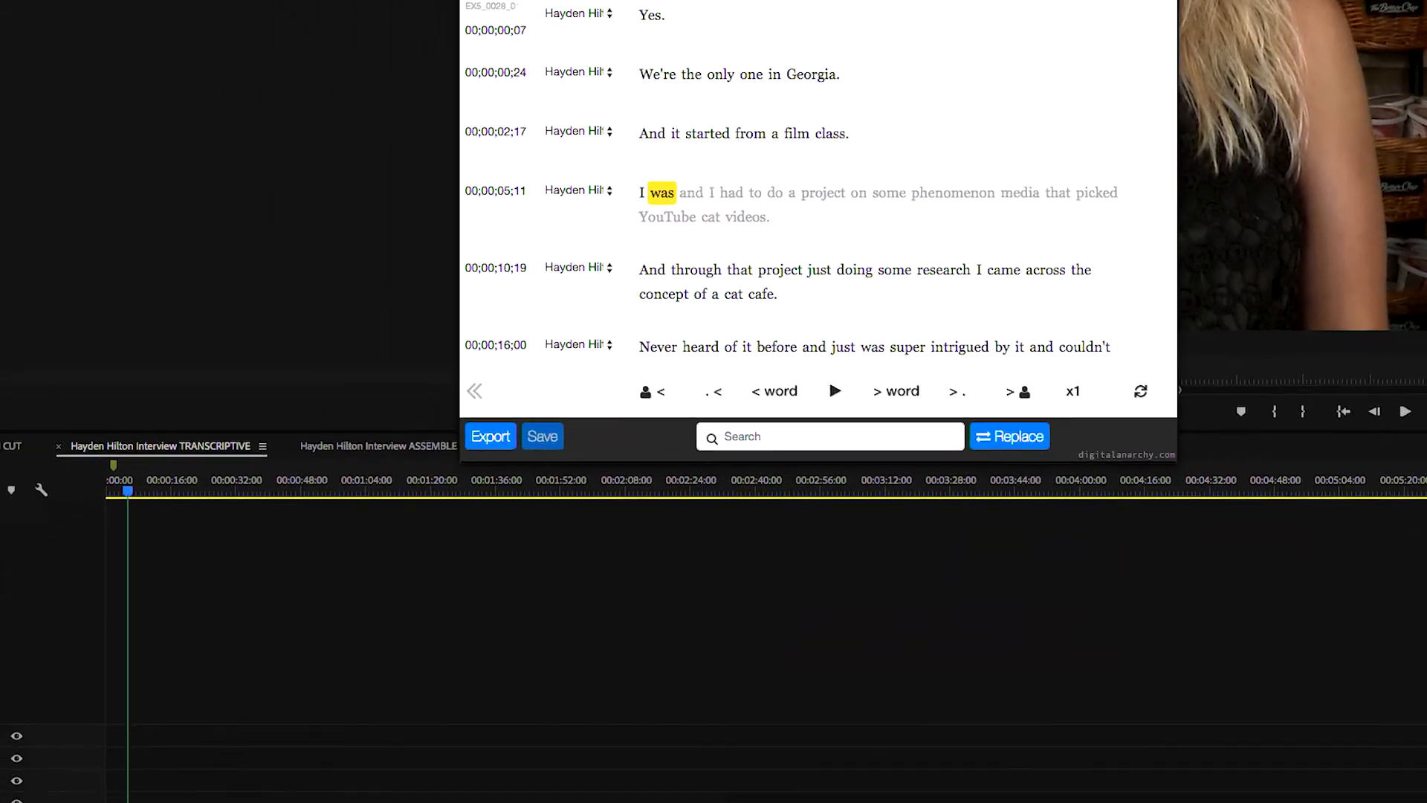
key("super+s")
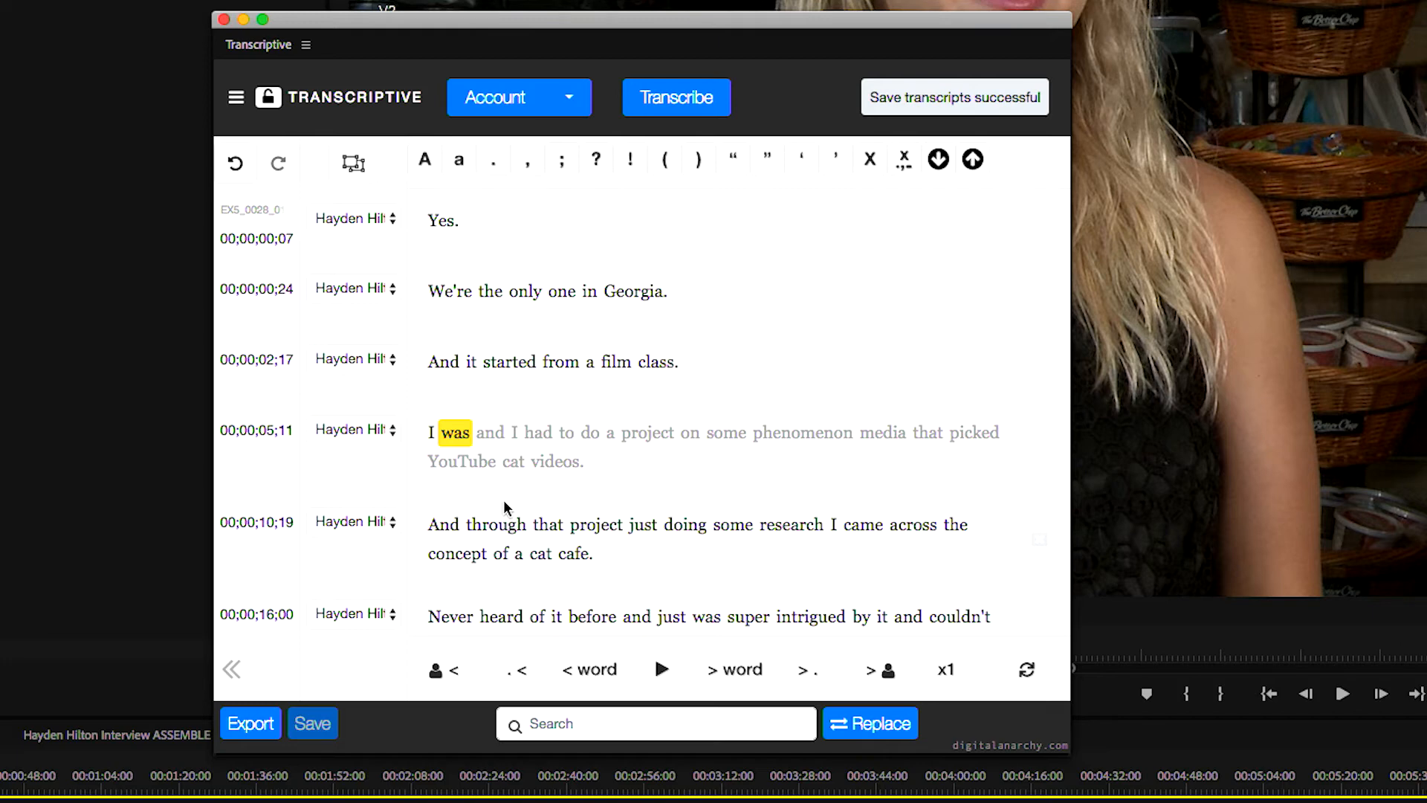
Start an export of the transcript using the Rich Text Format exporter
left_click(252, 729)
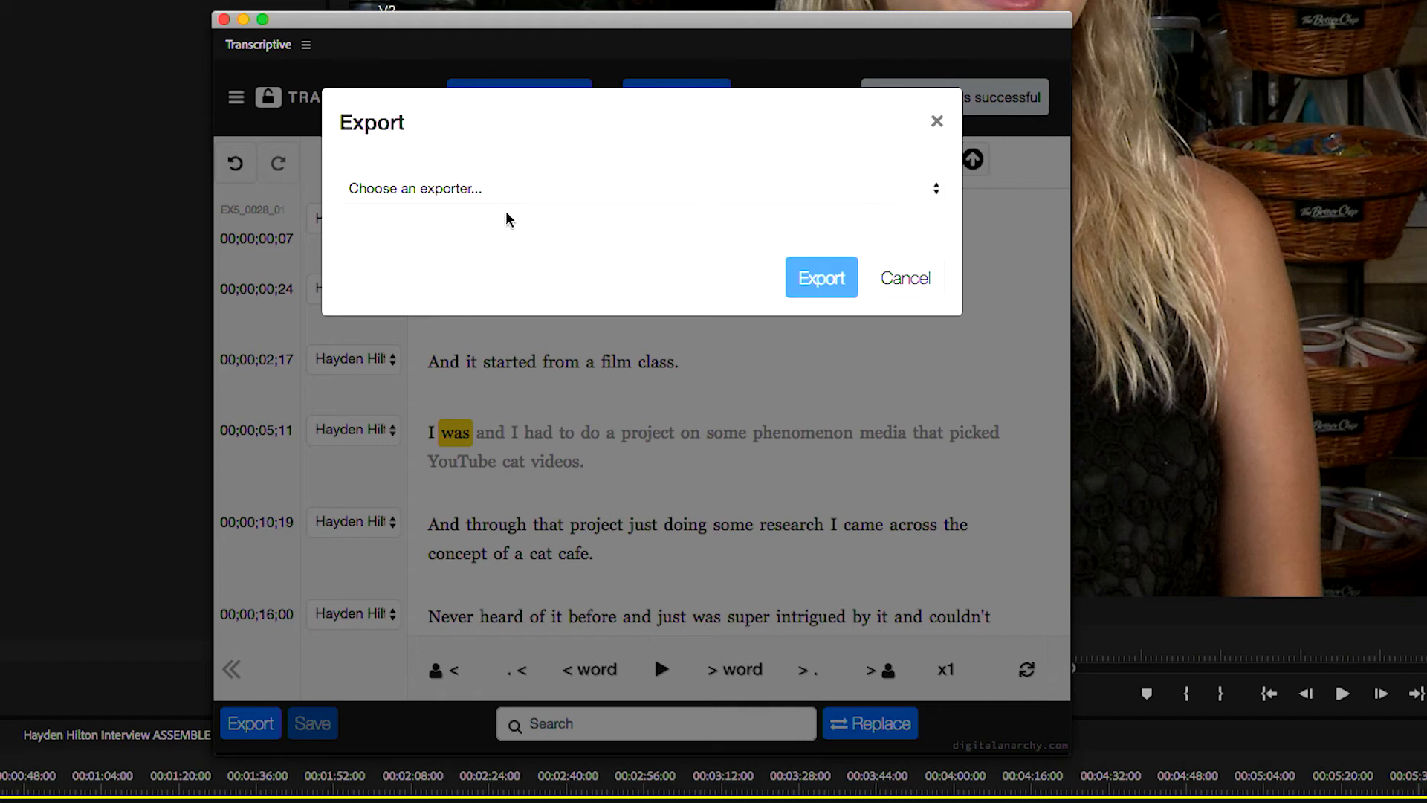
left_click(405, 197)
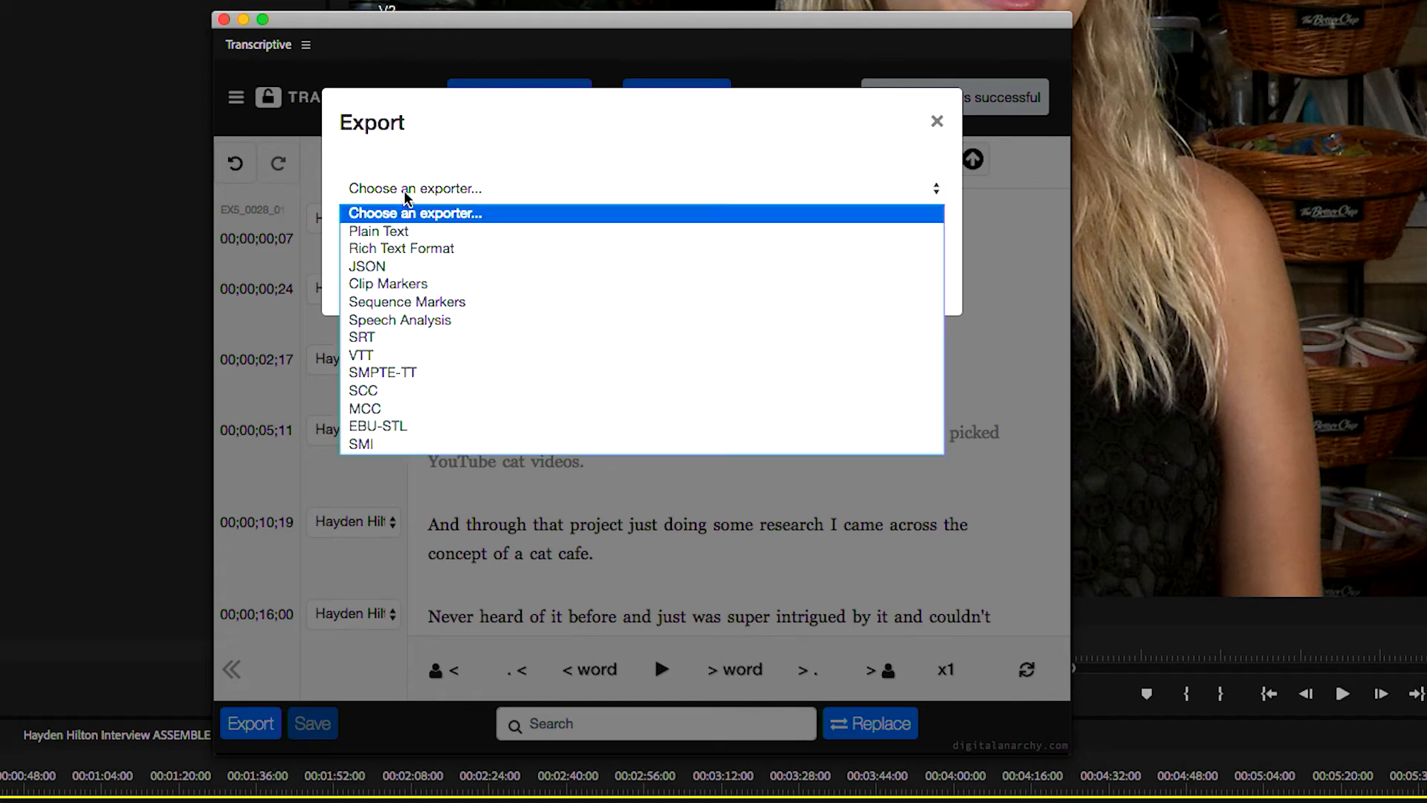
left_click(407, 247)
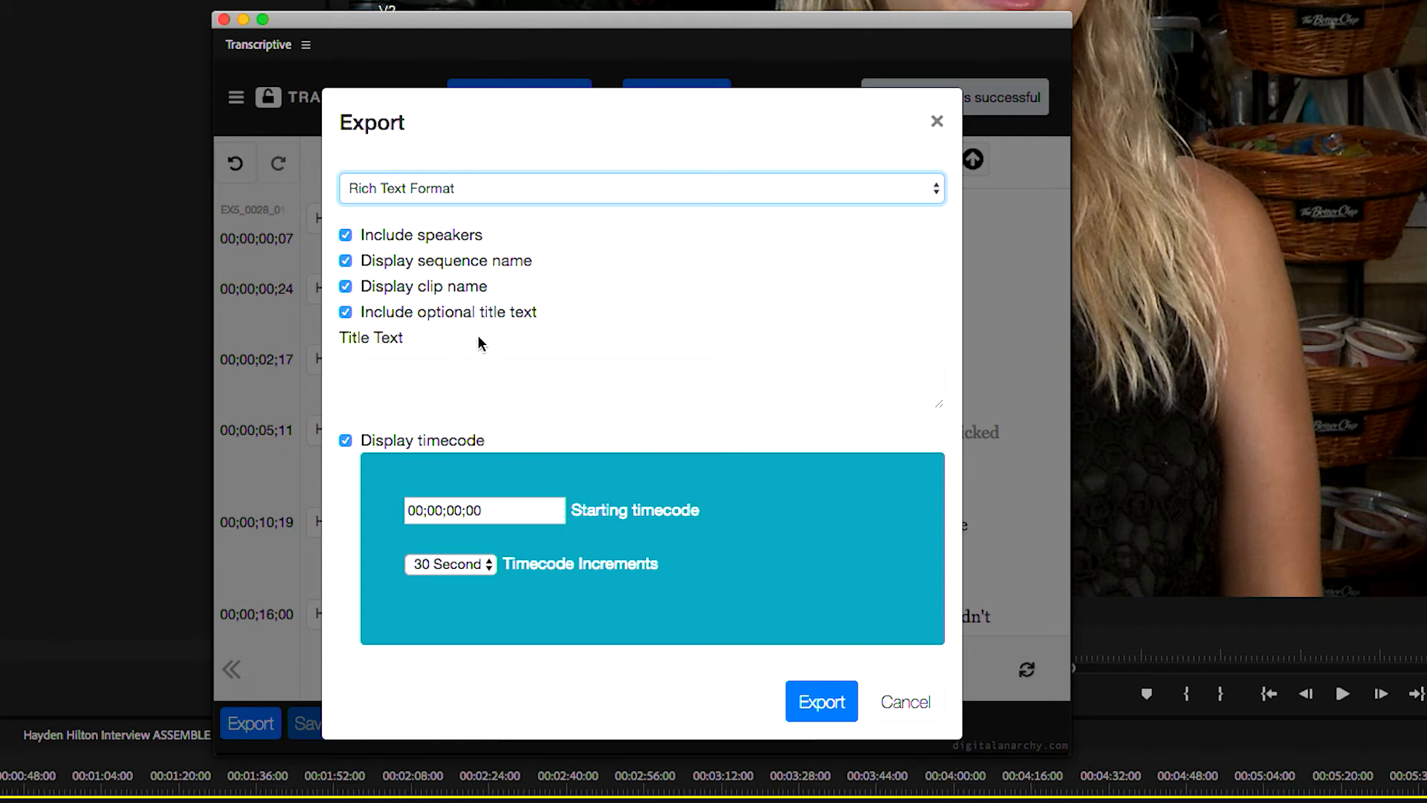
Set the export's title text to the interviewee's full name followed by TRANSCRIPT, all in capitals
left_click(394, 337)
left_click(544, 373)
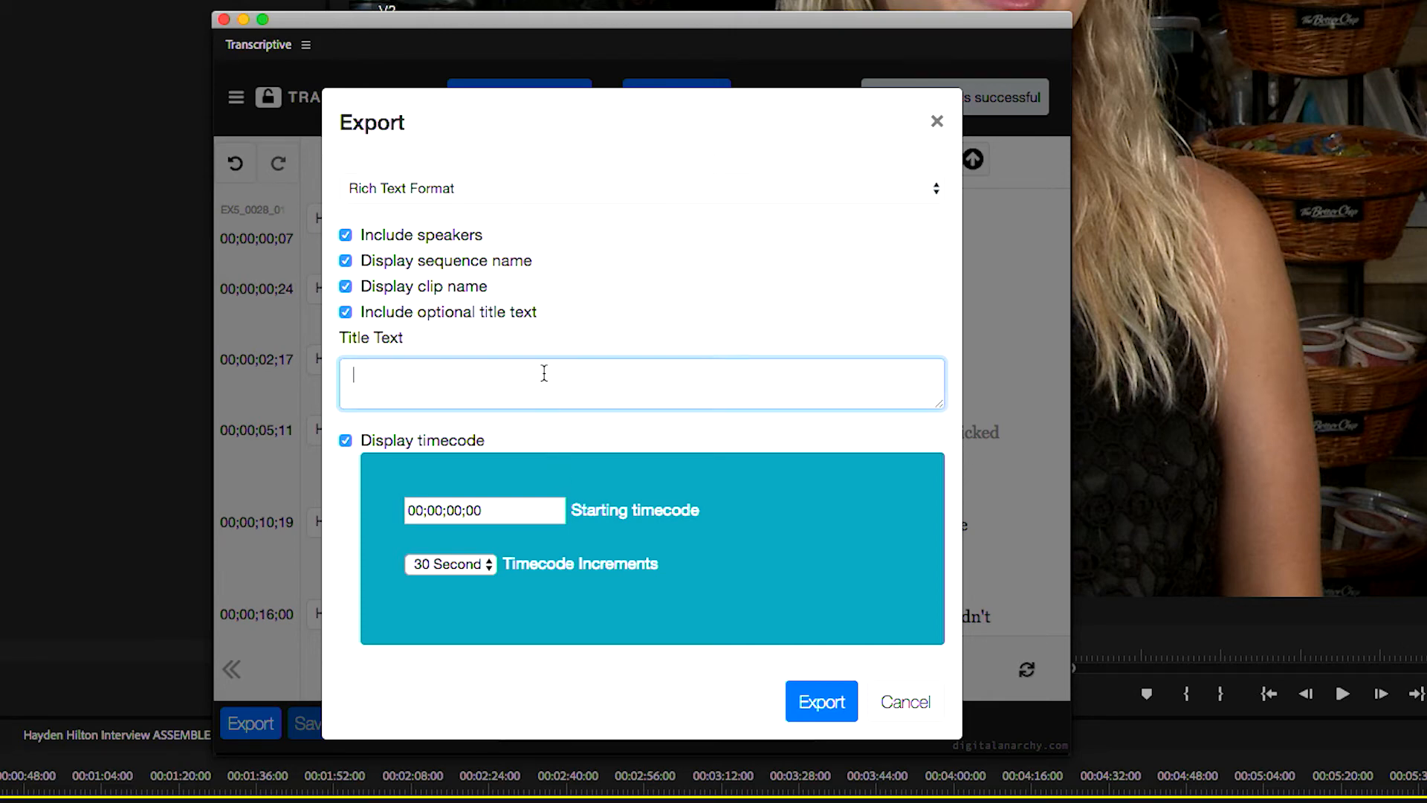
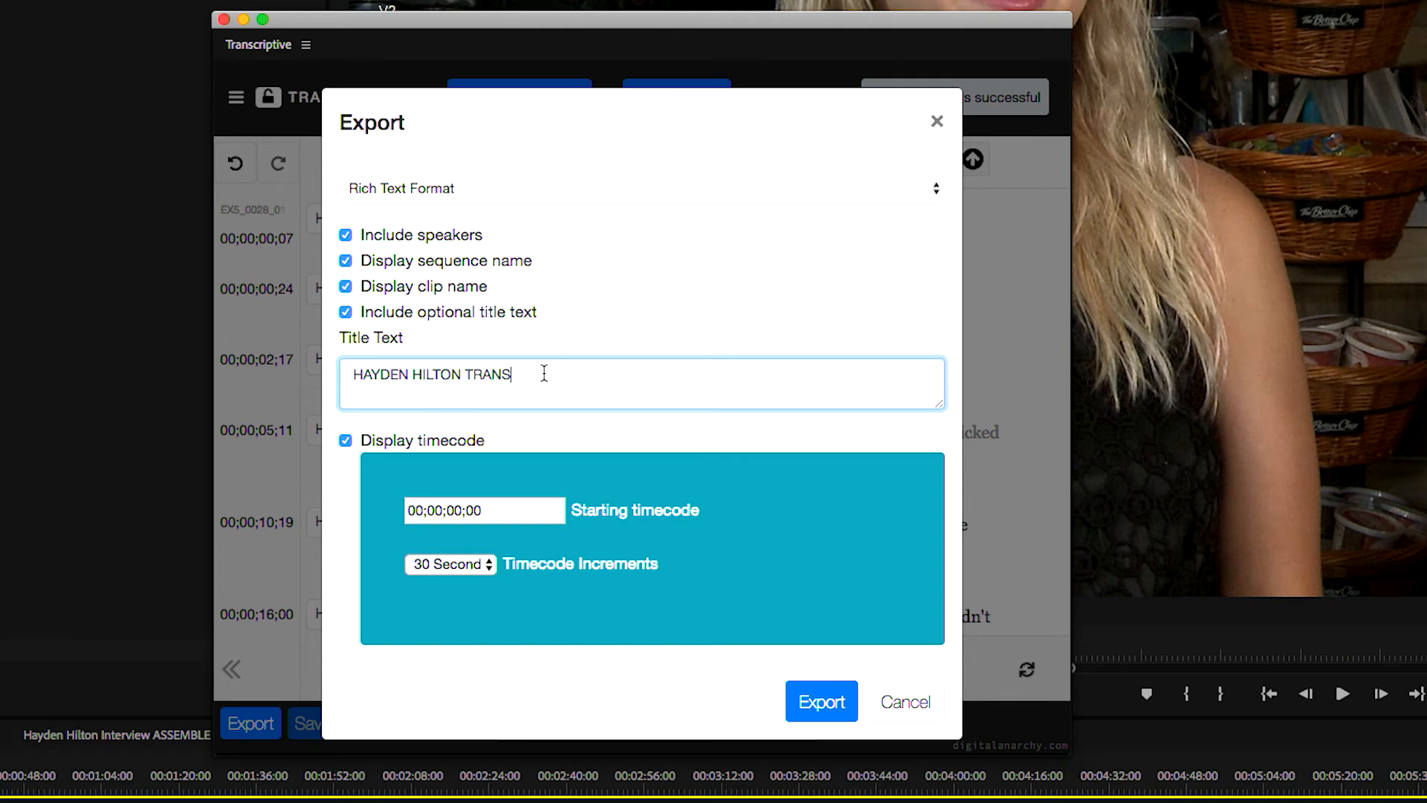
type("IPT")
Export the RTF file into the NOTES/TRANSCRIPTS folder of Georgia Detours Java Cats, under GA DETOURS/JAVA CATS on WMG Archive Storage
left_click(821, 701)
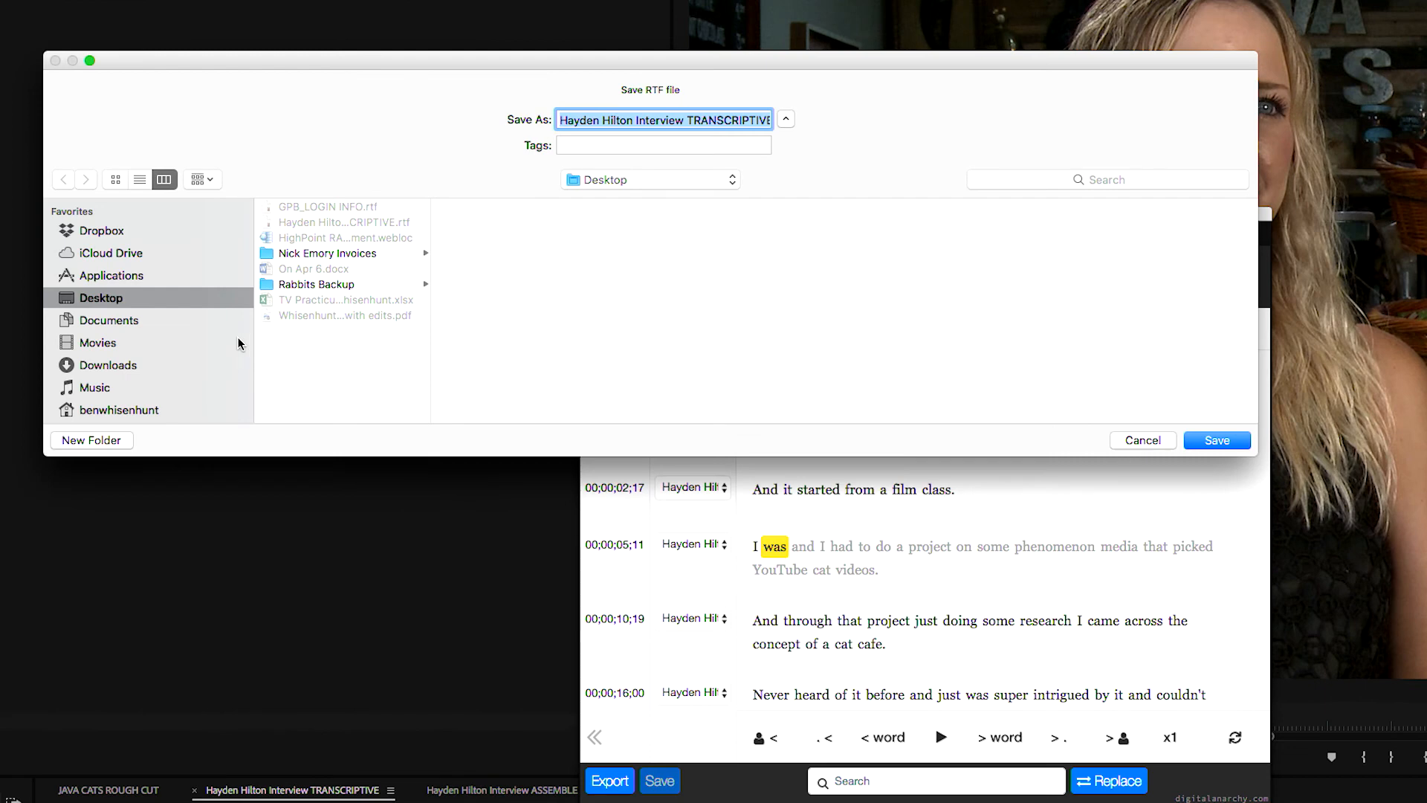
scroll(182, 301, "down", 5)
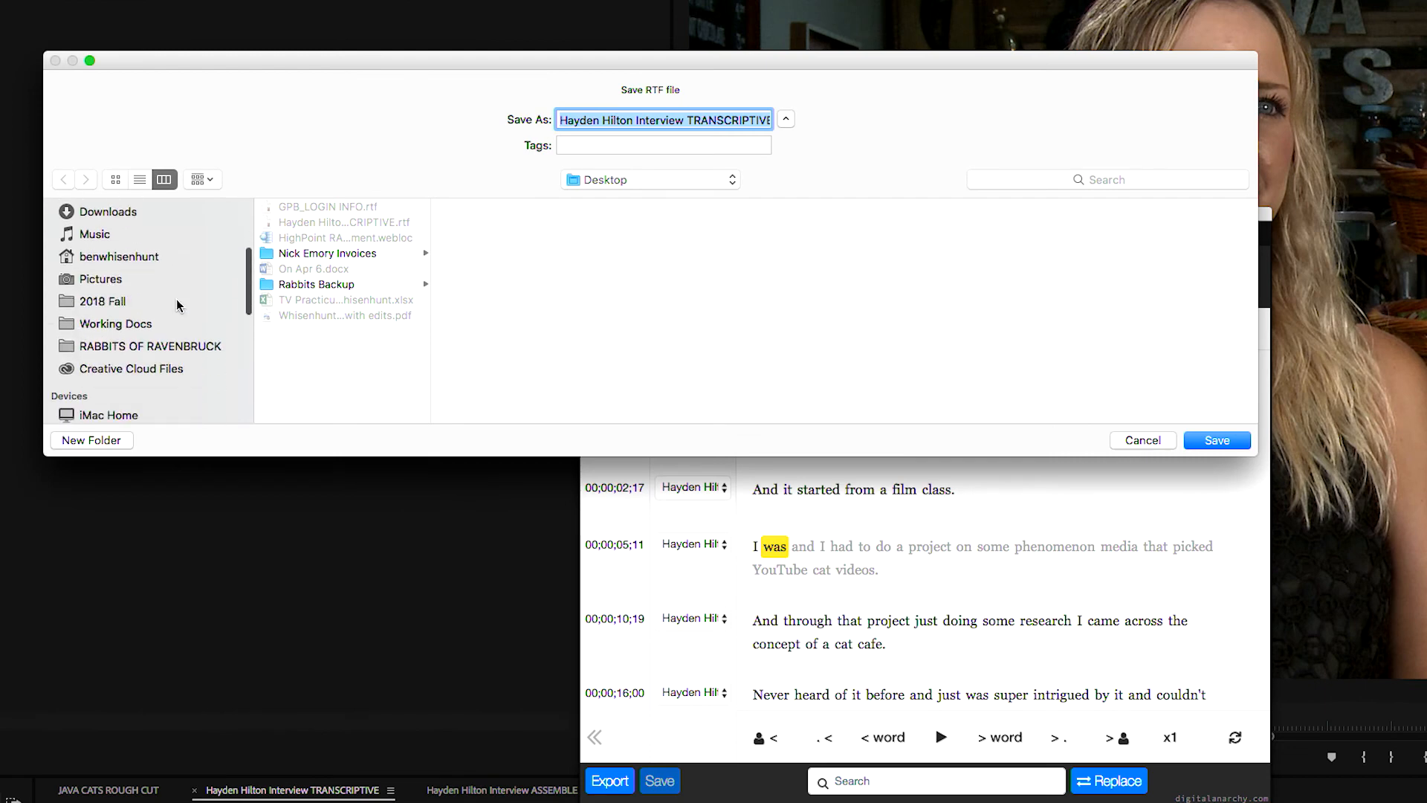
scroll(157, 327, "down", 3)
left_click(134, 369)
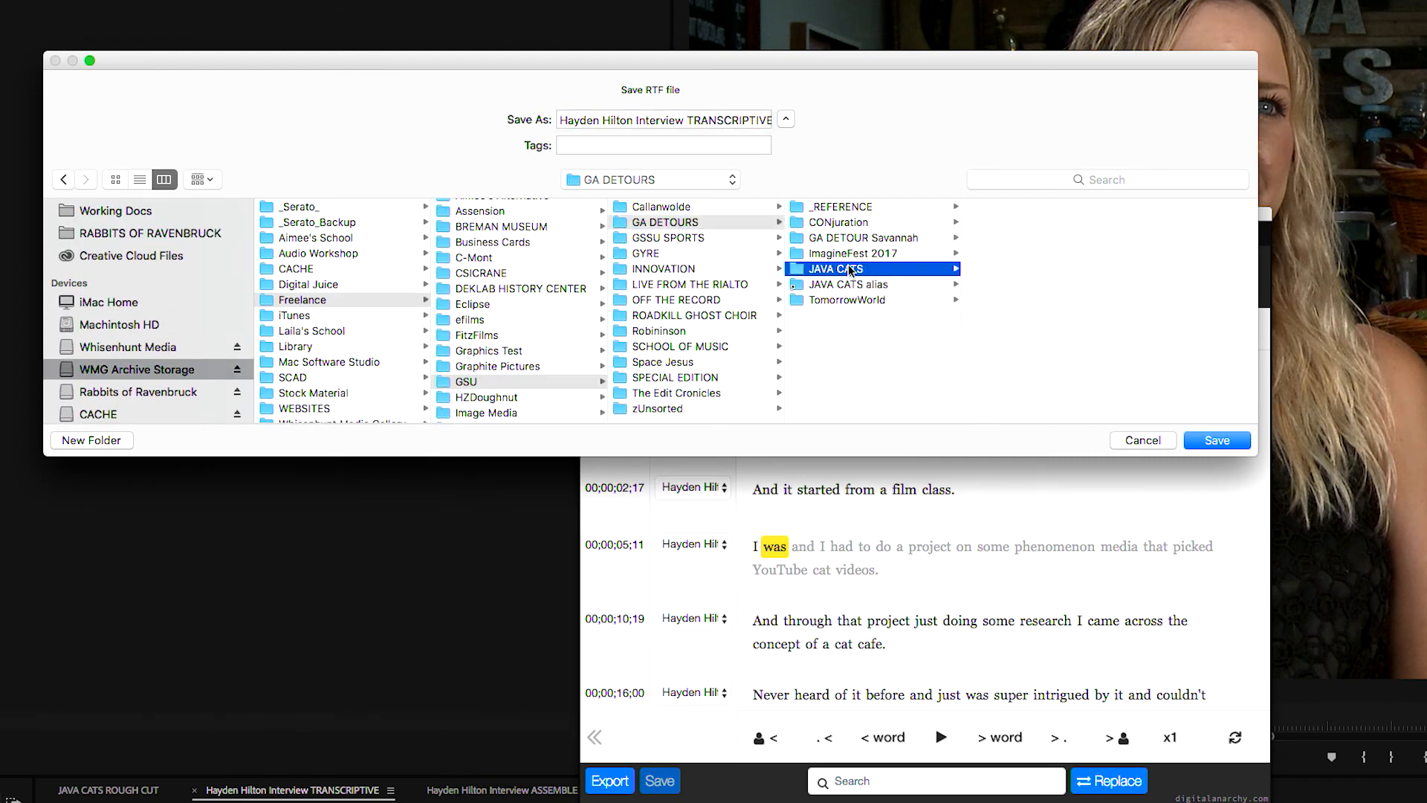
left_click(1080, 213)
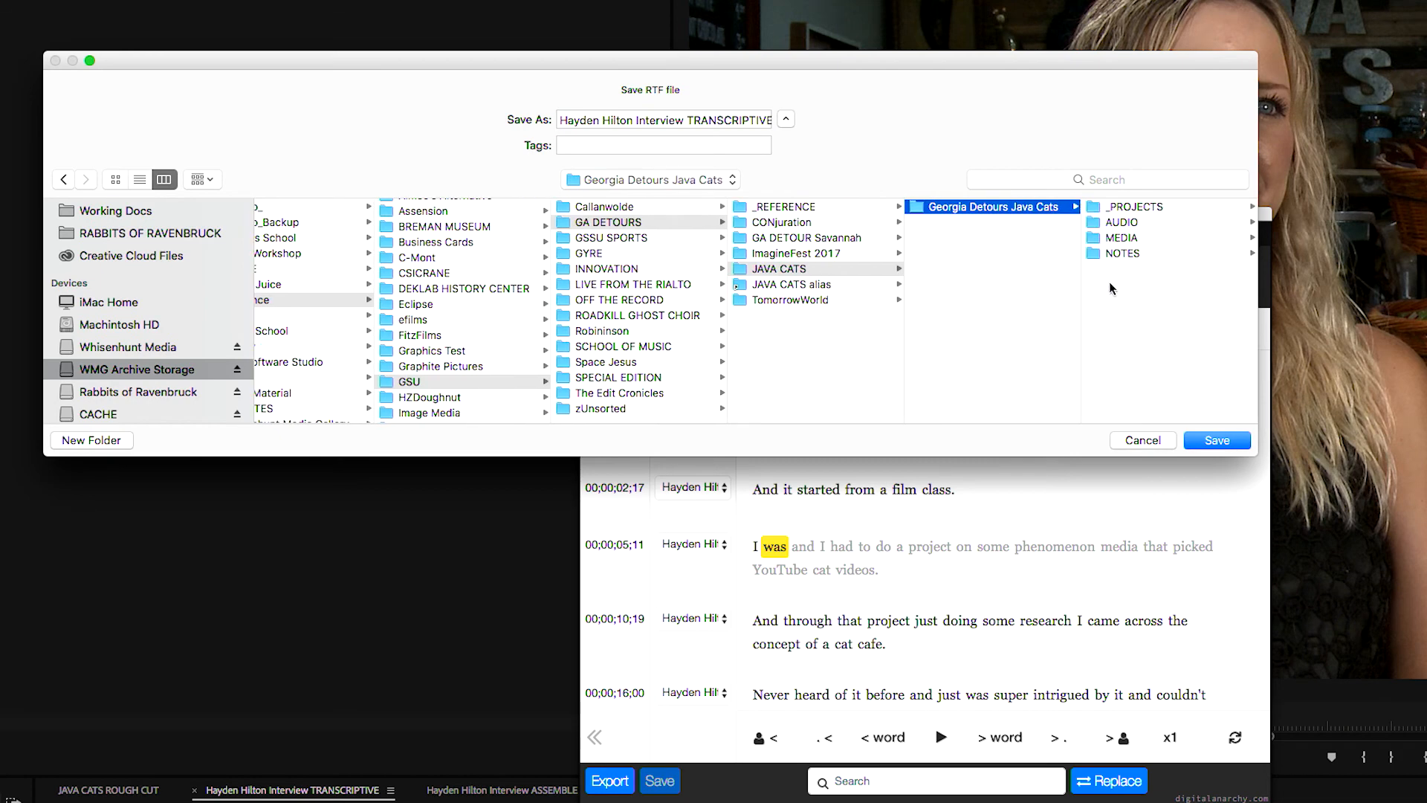
left_click(1126, 256)
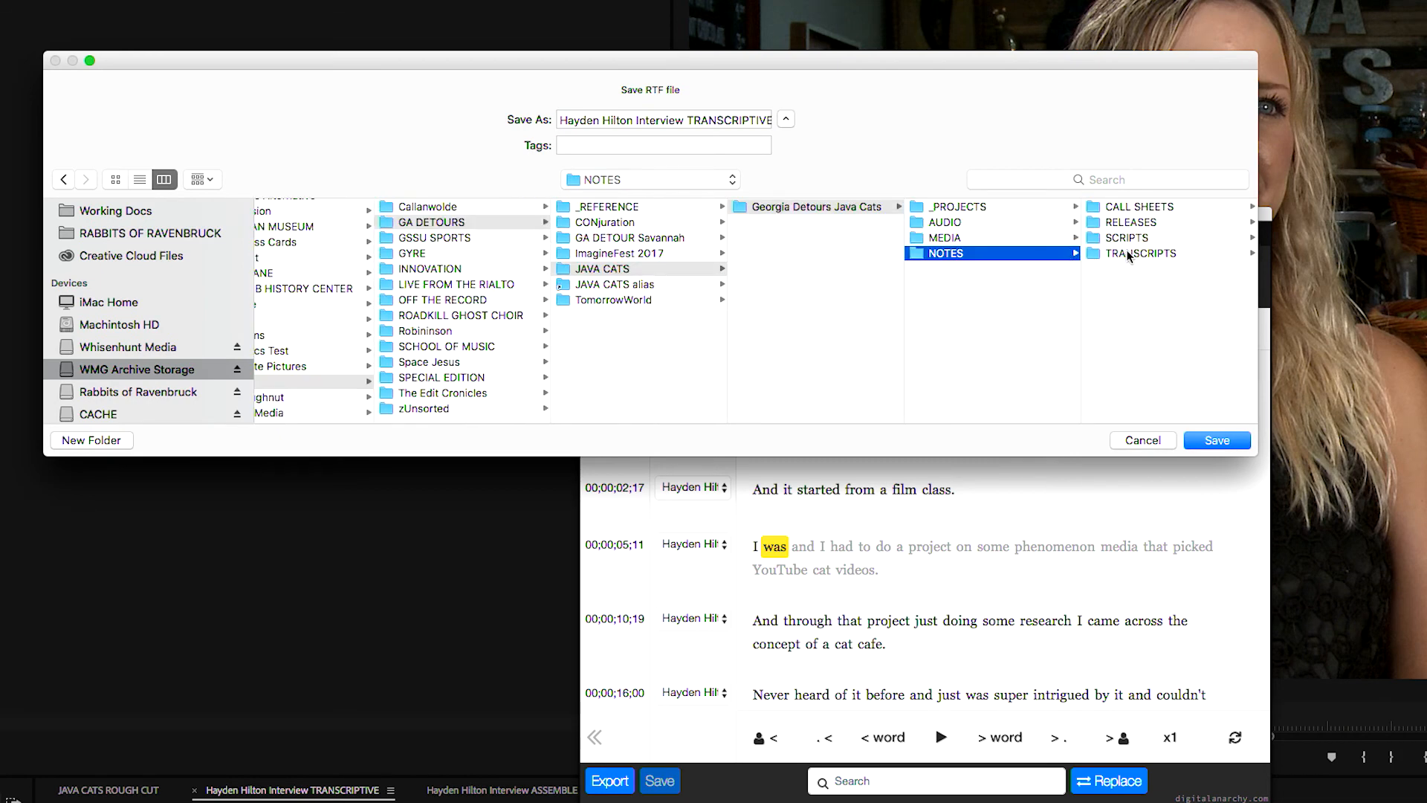
left_click(1128, 255)
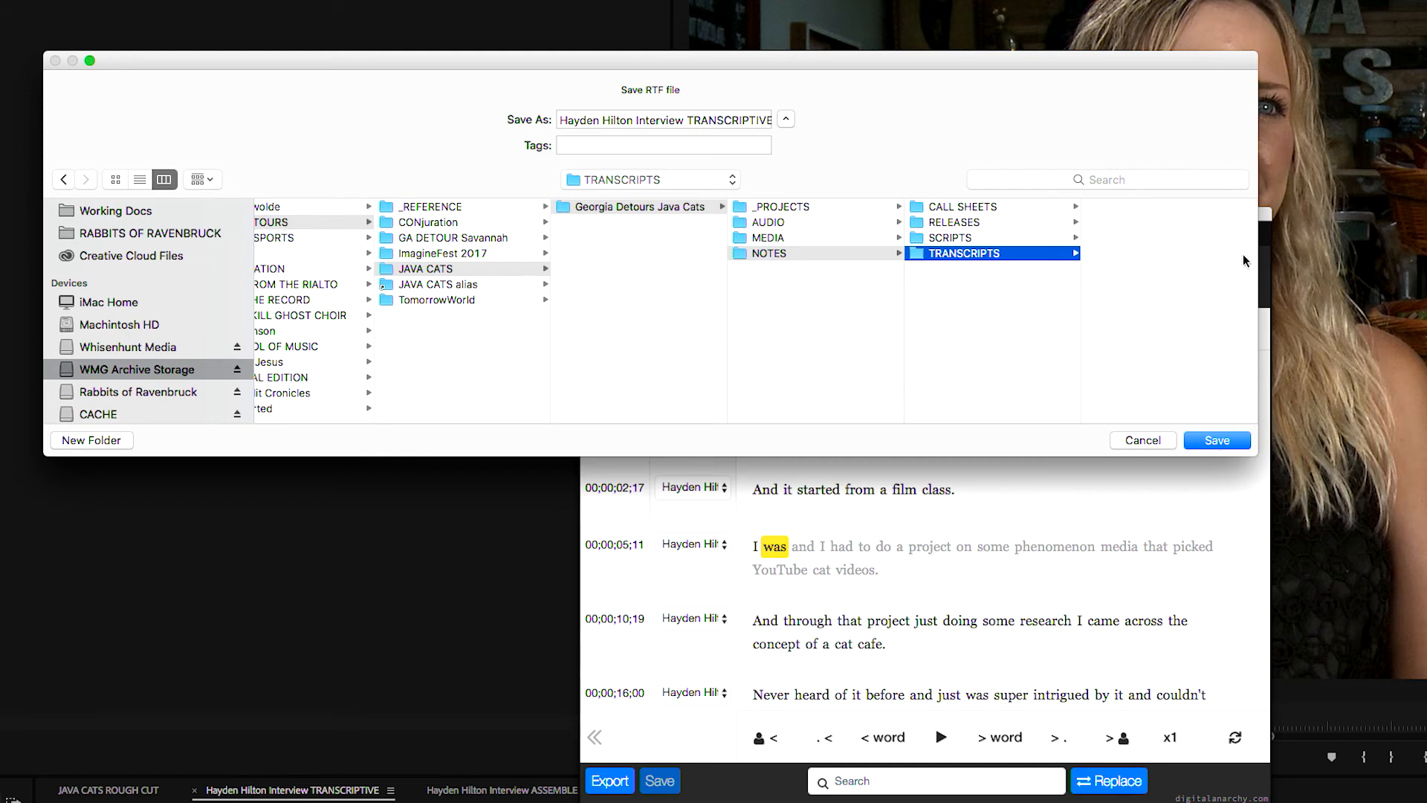
left_click(1221, 443)
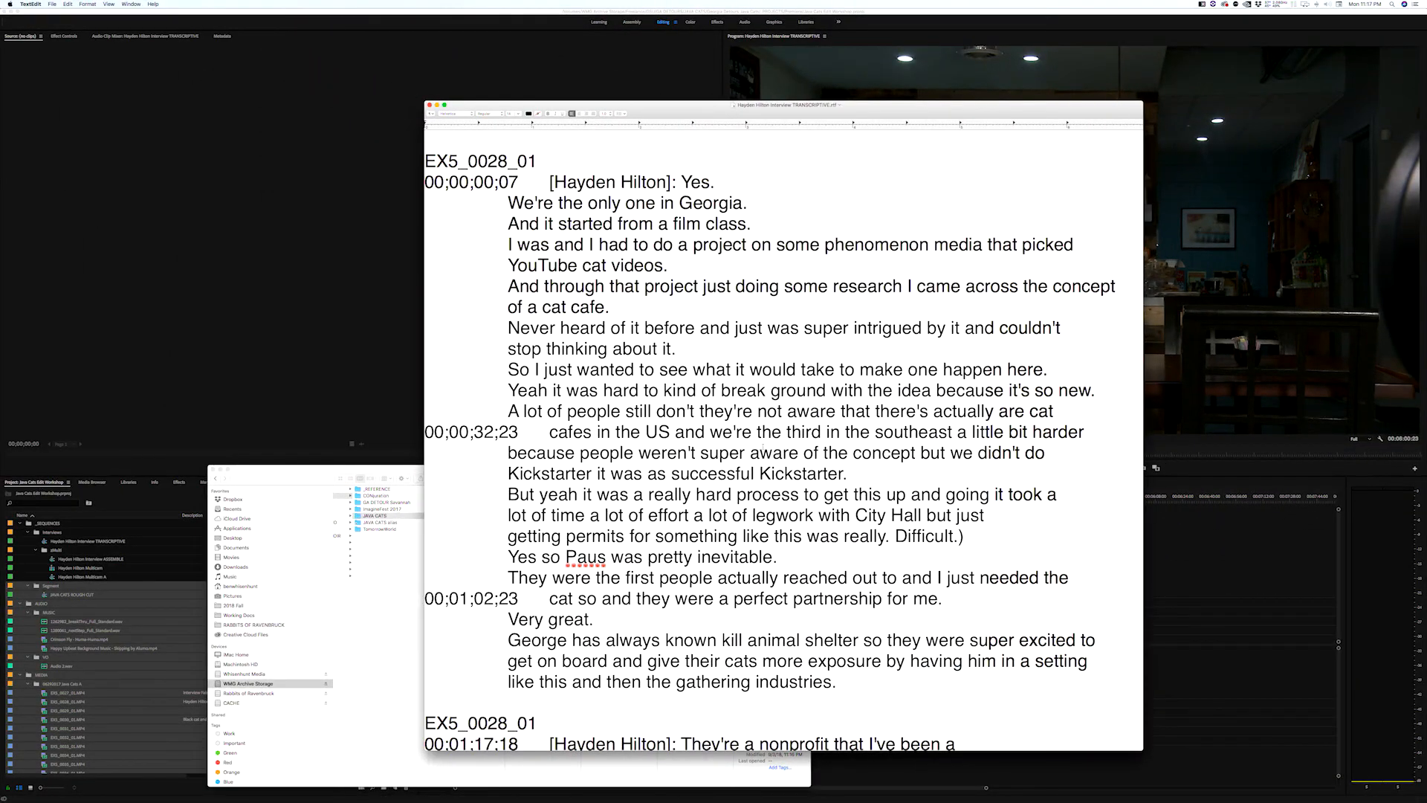
Examine the exported RTF transcript in TextEdit, checking the clip name, the timecodes, the speaker label and the transcribed text
left_click_drag(876, 116, 945, 80)
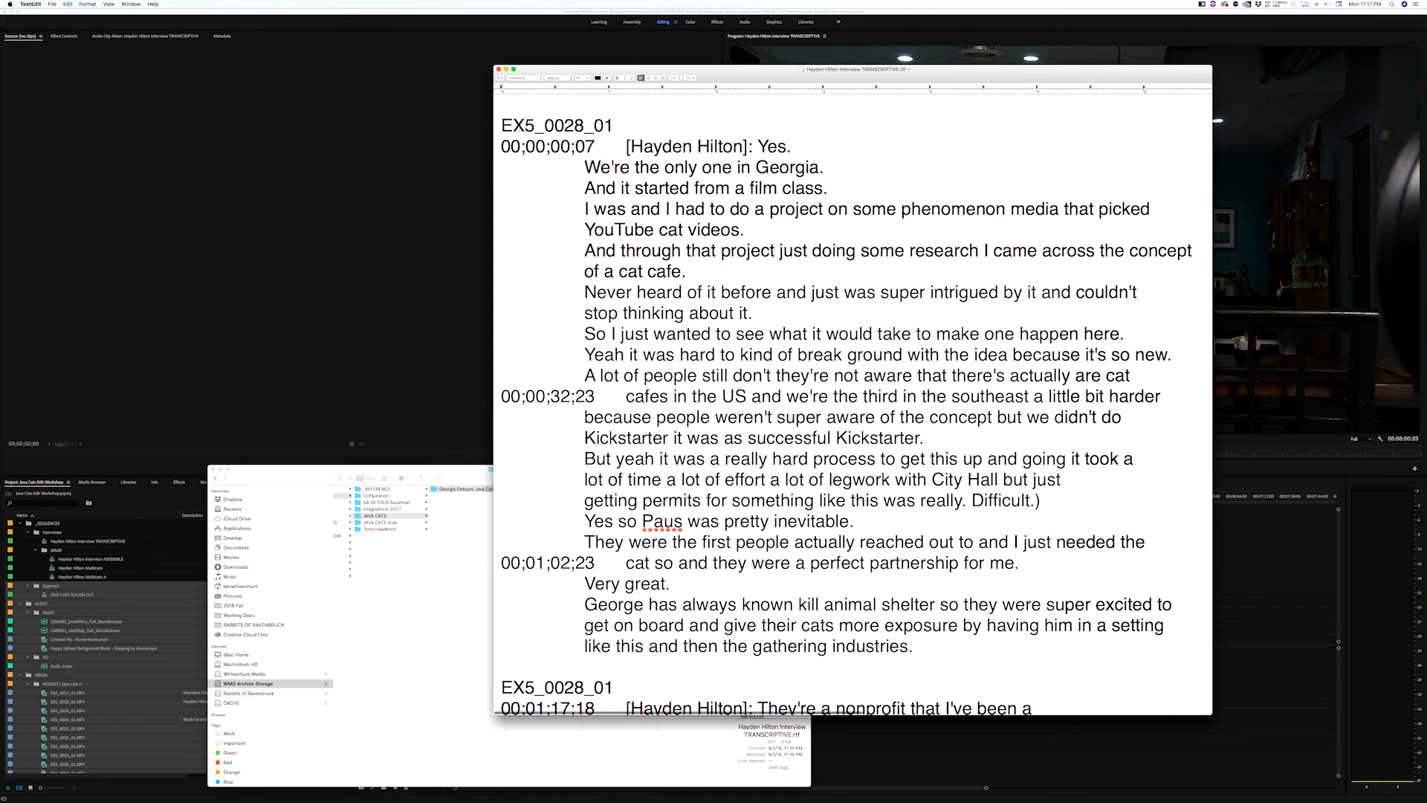
left_click_drag(534, 127, 596, 146)
left_click(565, 154)
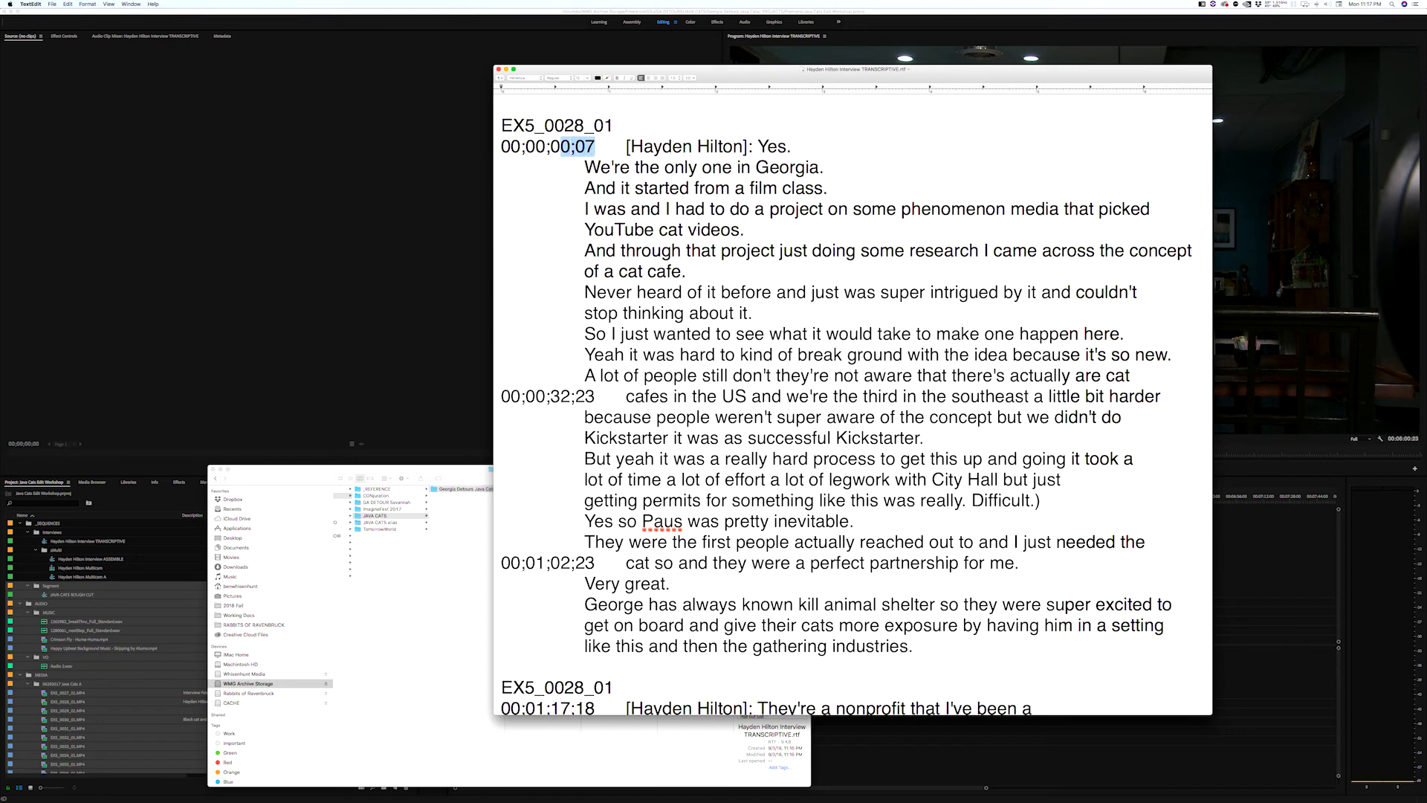
left_click_drag(501, 125, 535, 125)
left_click(560, 362)
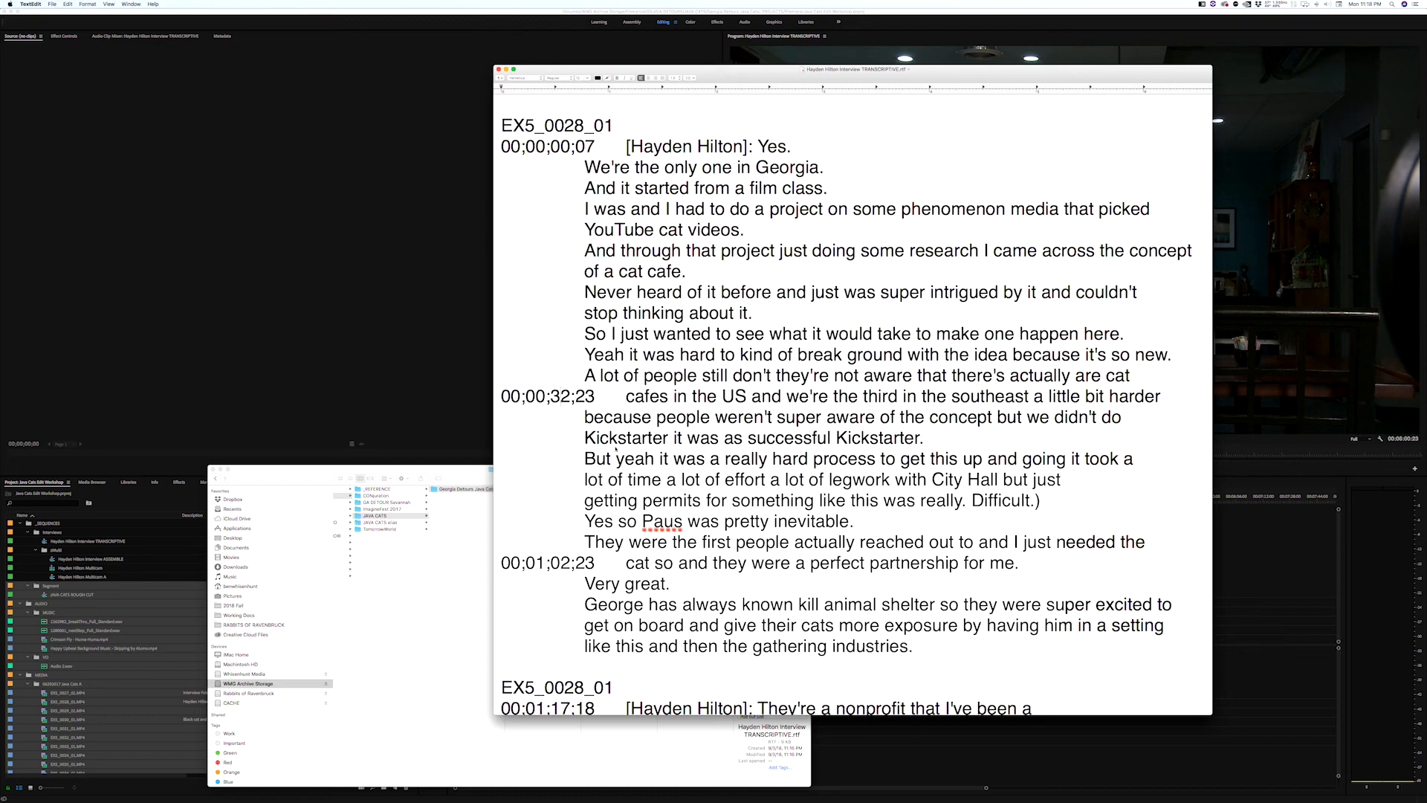
left_click_drag(601, 404, 751, 522)
left_click(751, 522)
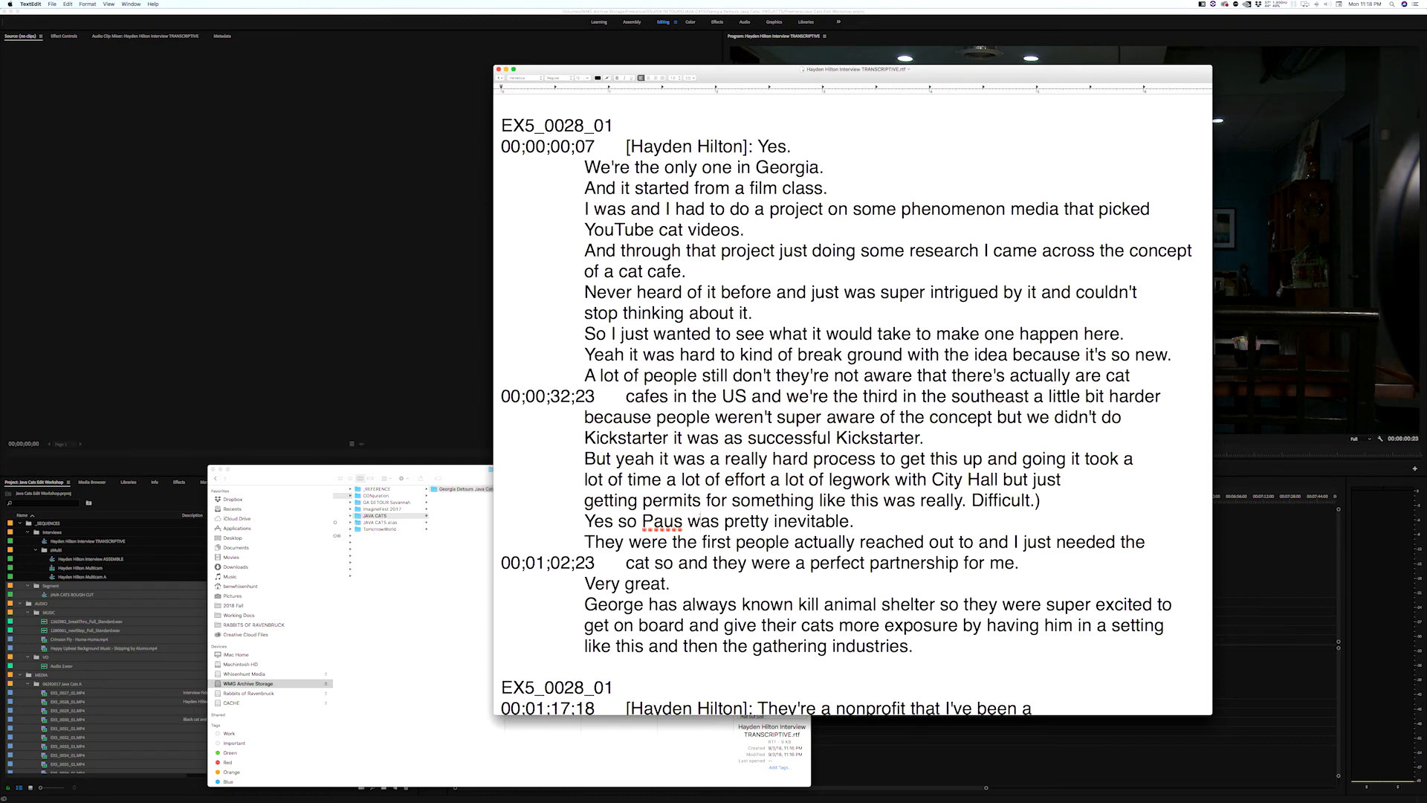
scroll(751, 513, "down", 5)
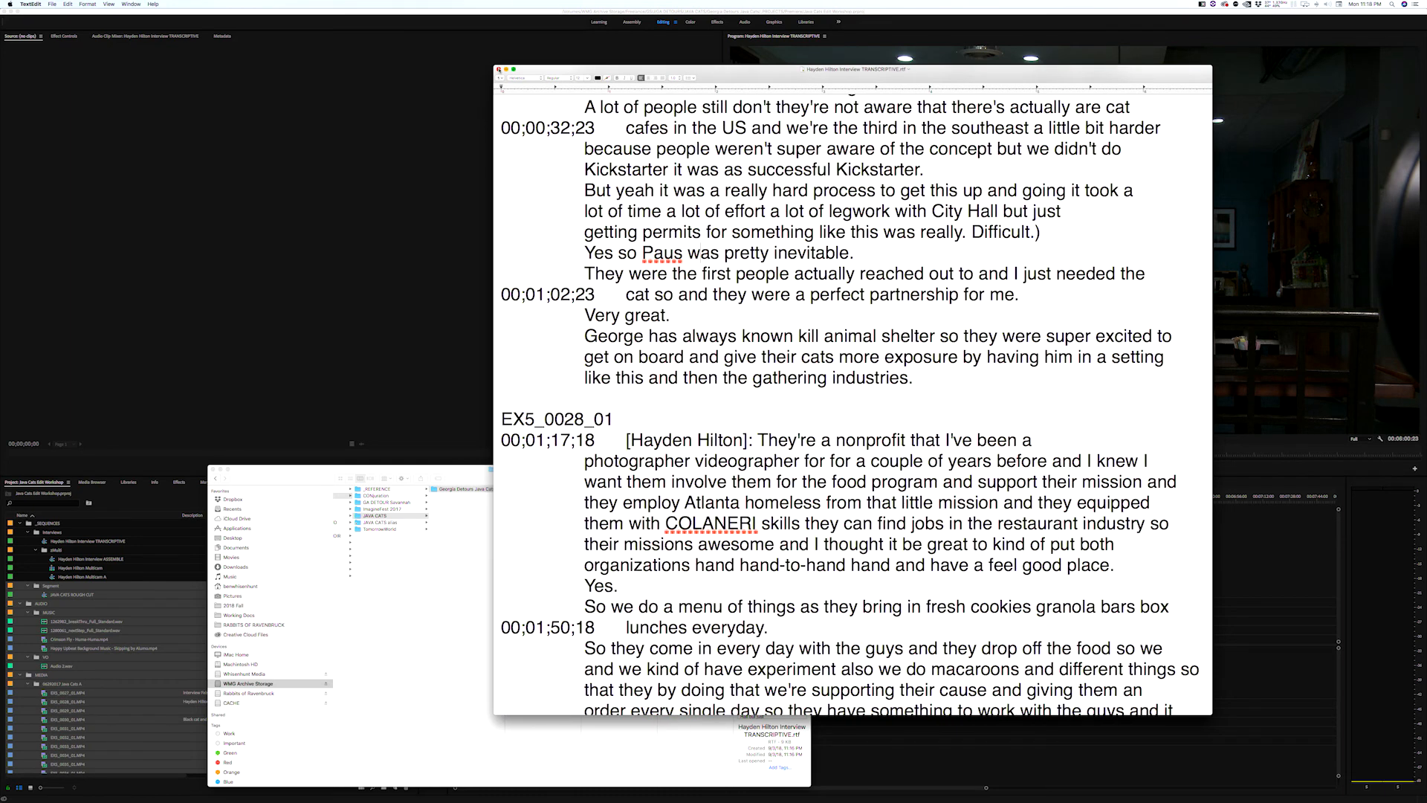